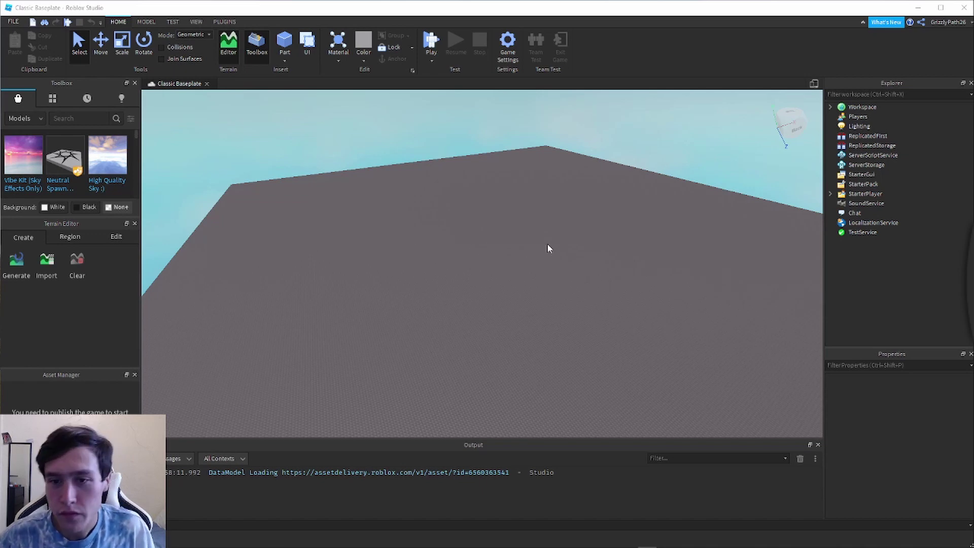
Tilt and zoom the camera to look over the empty Classic Baseplate.
{"action": "right_click_drag", "start_coordinate": [507, 252], "coordinate": [509, 257]}
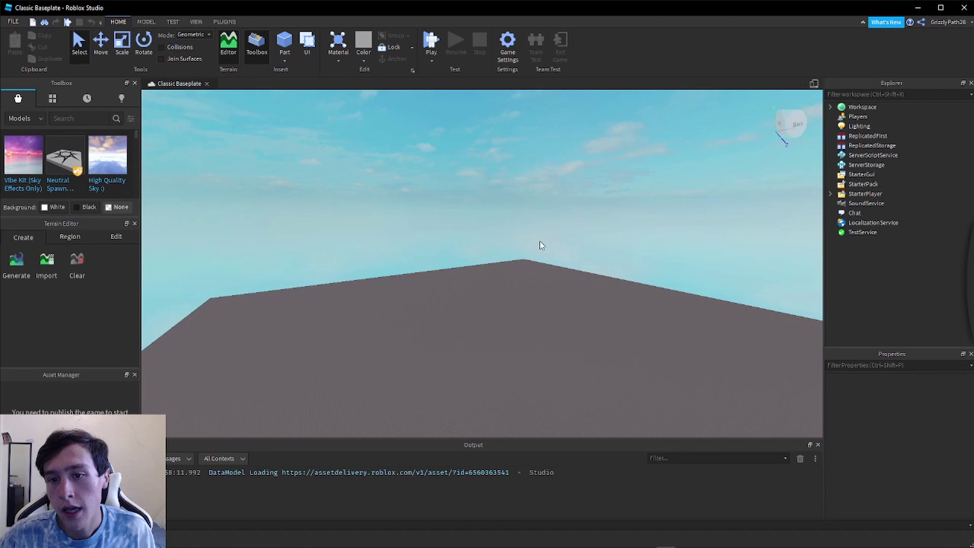
{"action": "scroll", "coordinate": [592, 280], "scroll_direction": "up", "scroll_amount": 5}
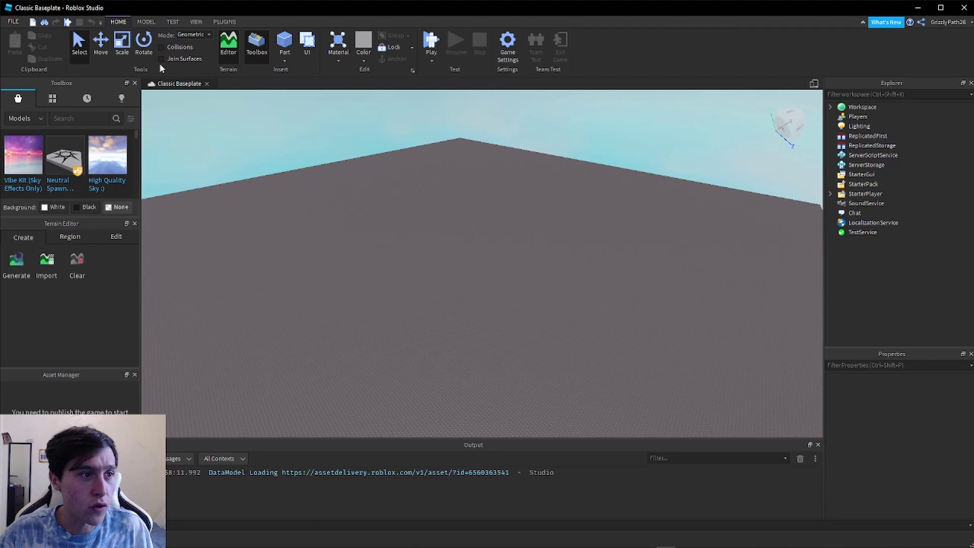
Insert the Teams service into the game from the MODEL tab's Service dialog.
{"action": "left_click", "coordinate": [147, 22]}
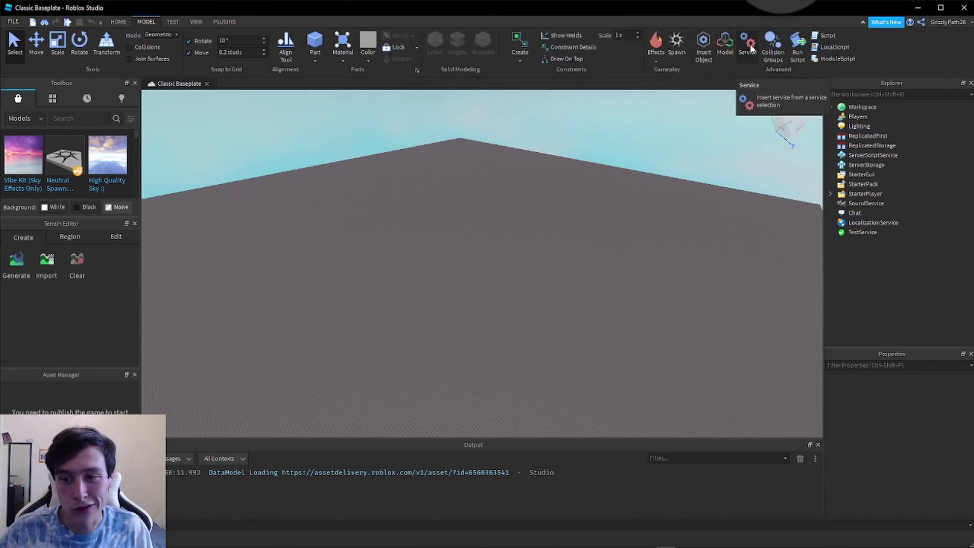
{"action": "left_click", "coordinate": [750, 49]}
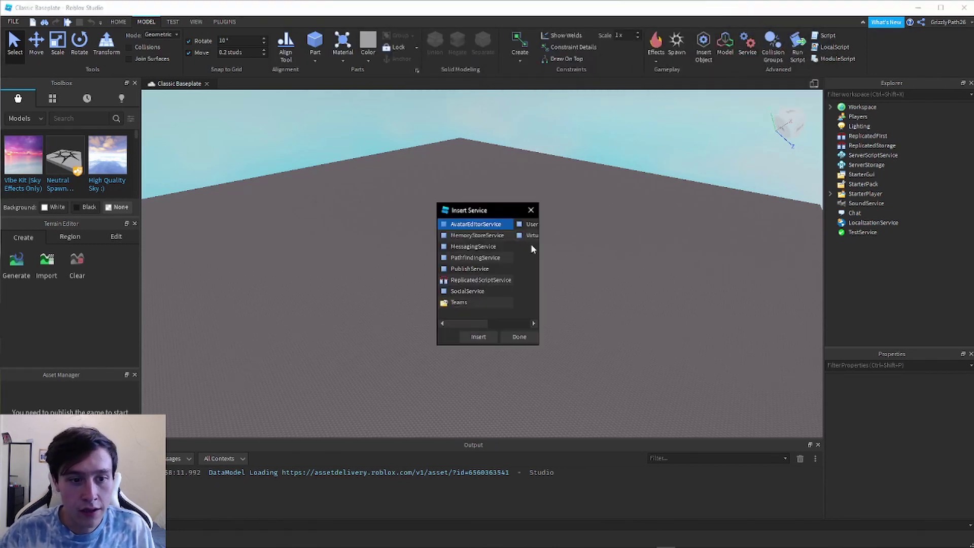
{"action": "left_click_drag", "start_coordinate": [540, 249], "coordinate": [595, 244]}
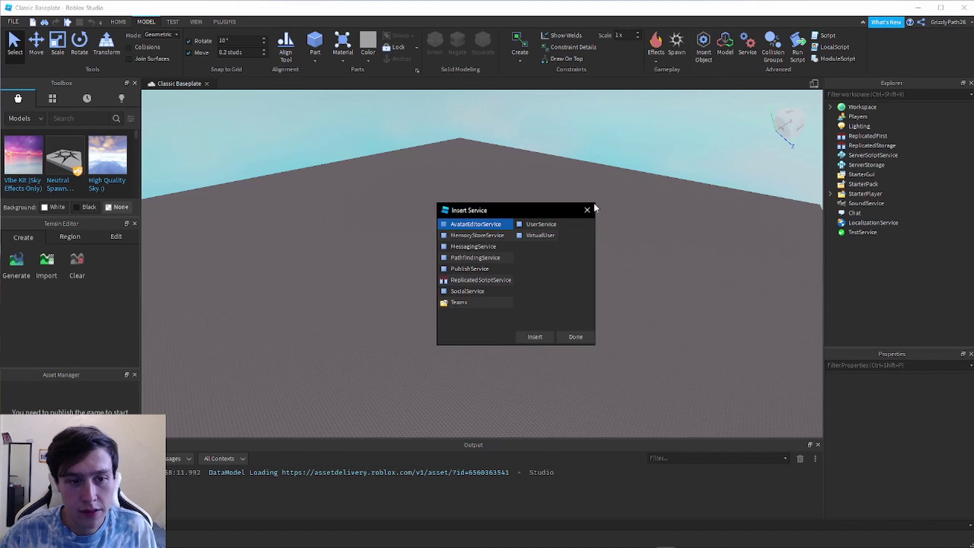
{"action": "left_click", "coordinate": [476, 302]}
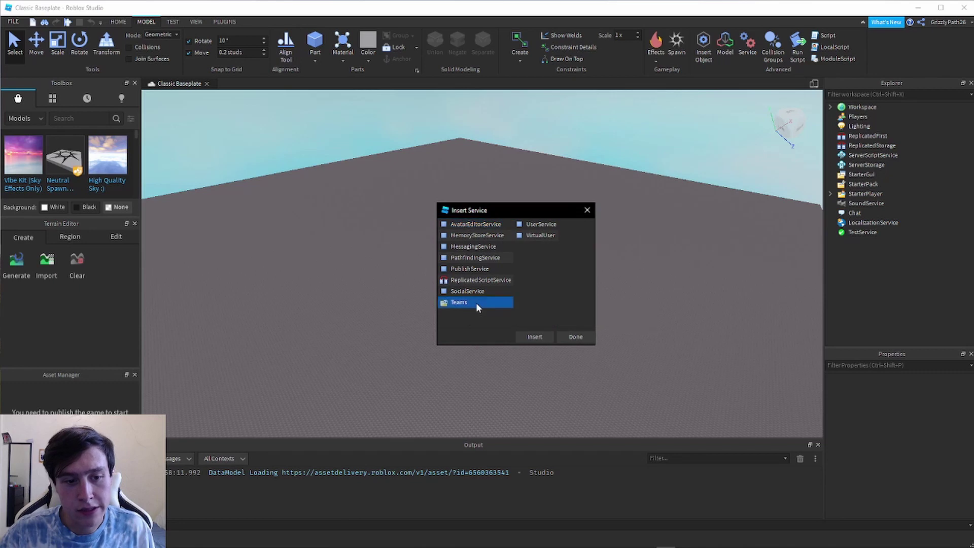
{"action": "left_click", "coordinate": [520, 337]}
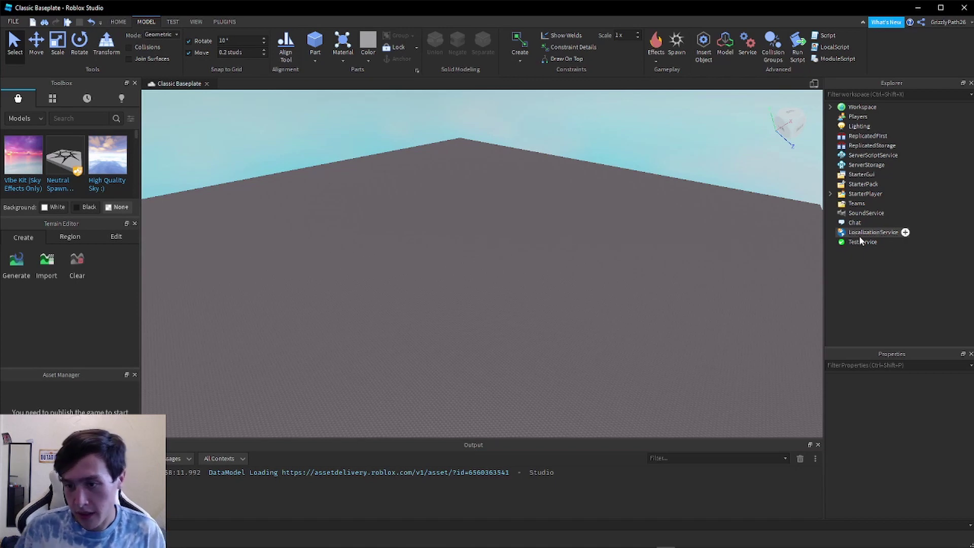
Add a Team under Teams named 'Stage 1', fixing the 'Satge' typo, with TeamColor Really red.
{"action": "left_click", "coordinate": [856, 203]}
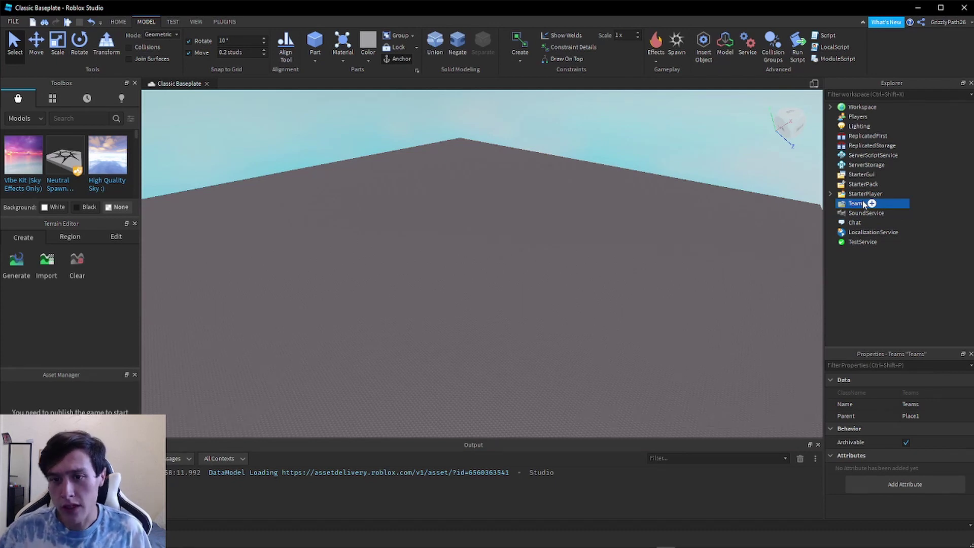
{"action": "left_click", "coordinate": [871, 204]}
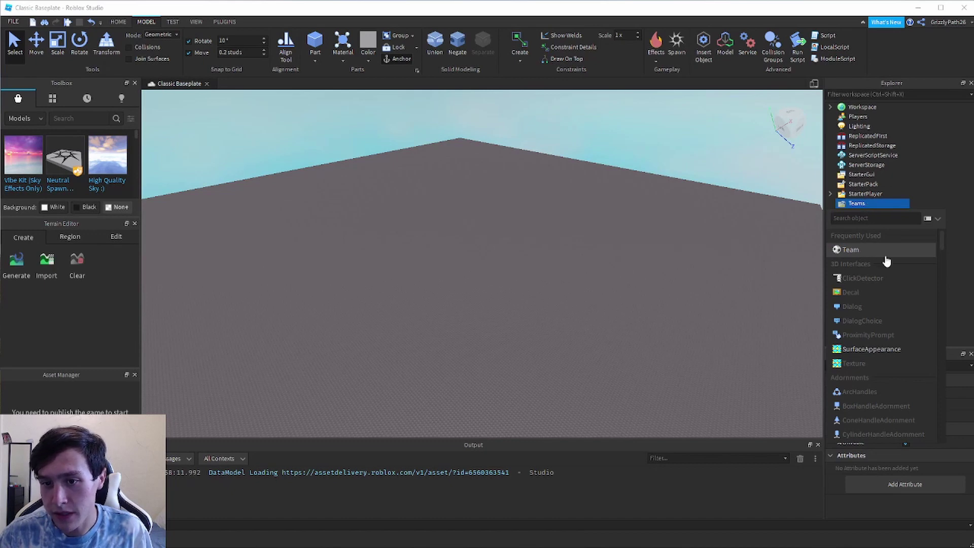
{"action": "left_click", "coordinate": [846, 250]}
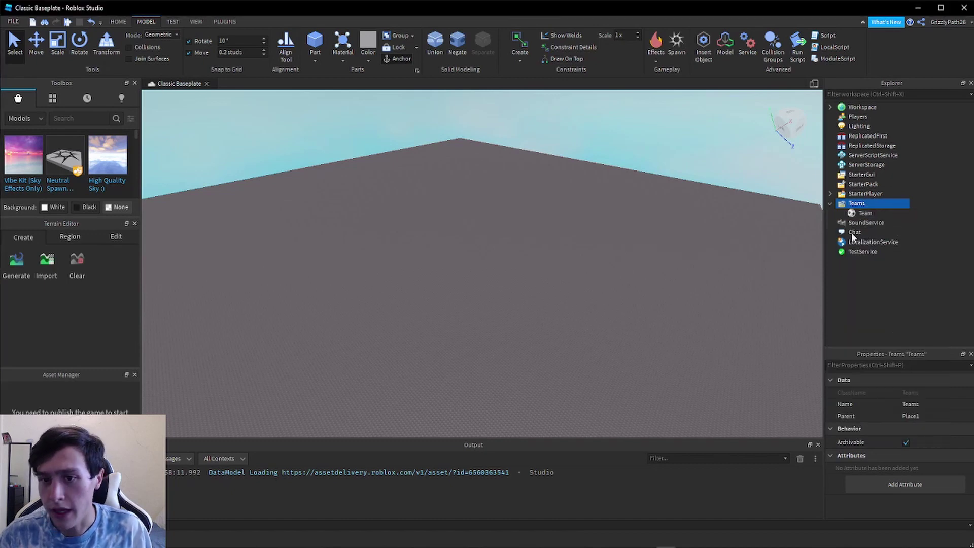
{"action": "left_click", "coordinate": [921, 417]}
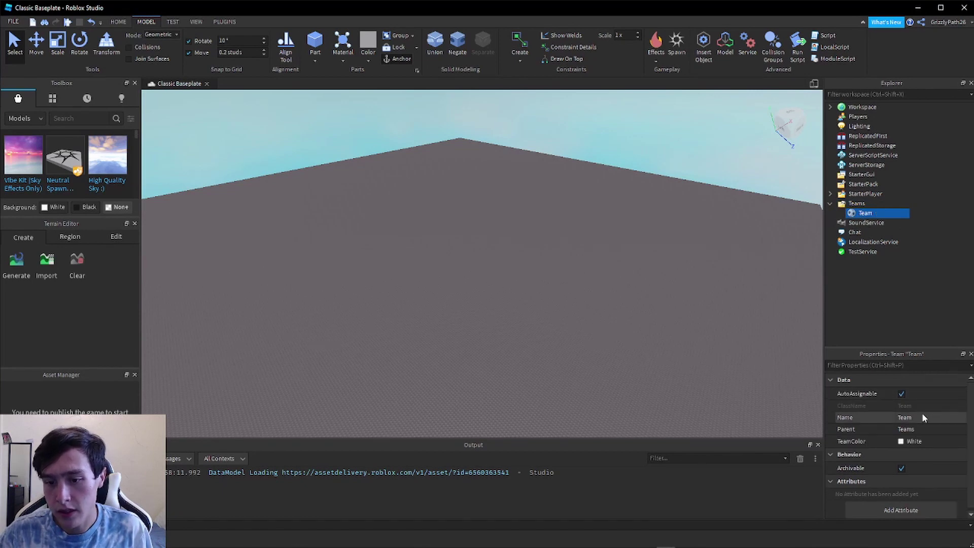
{"action": "key", "text": "BackSpace"}
{"action": "type", "text": "Sat"}
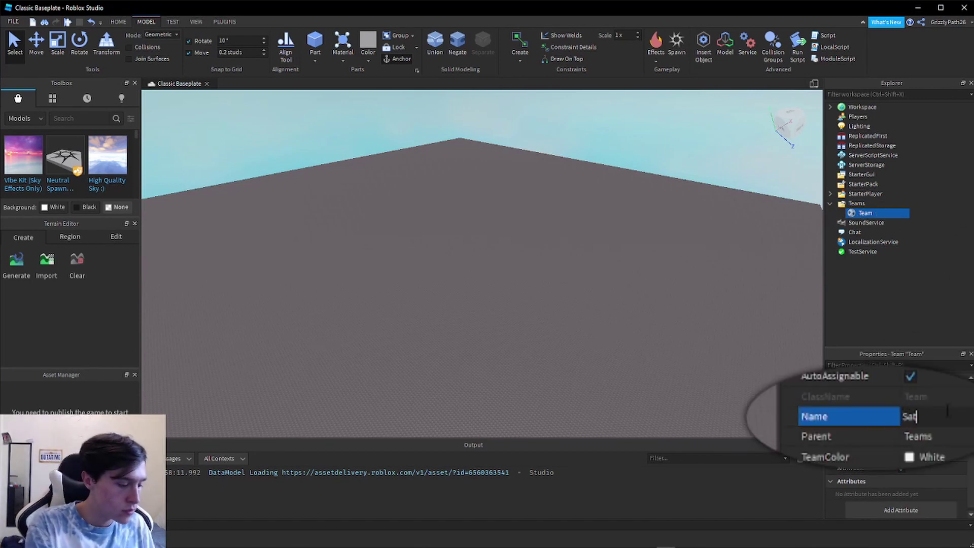
{"action": "type", "text": "ge 1"}
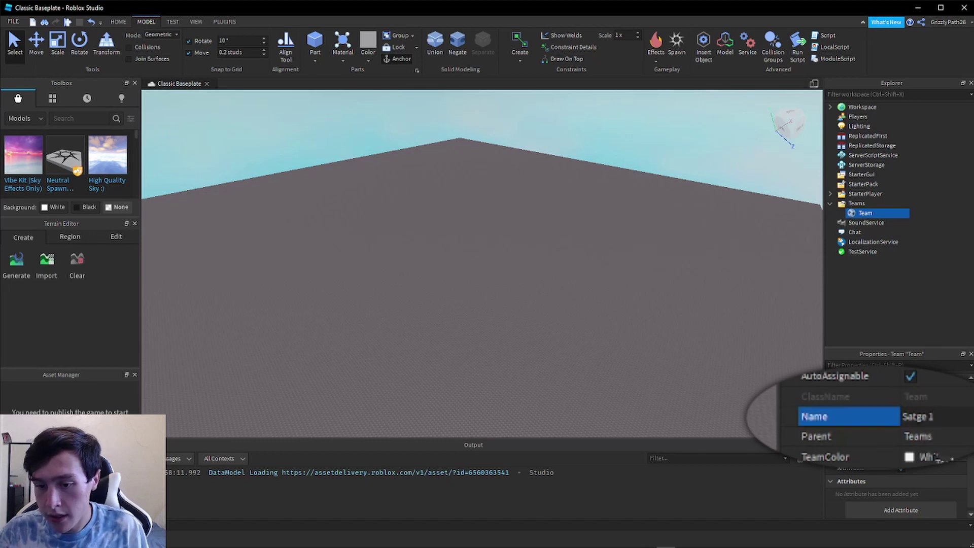
{"action": "left_click", "coordinate": [935, 448]}
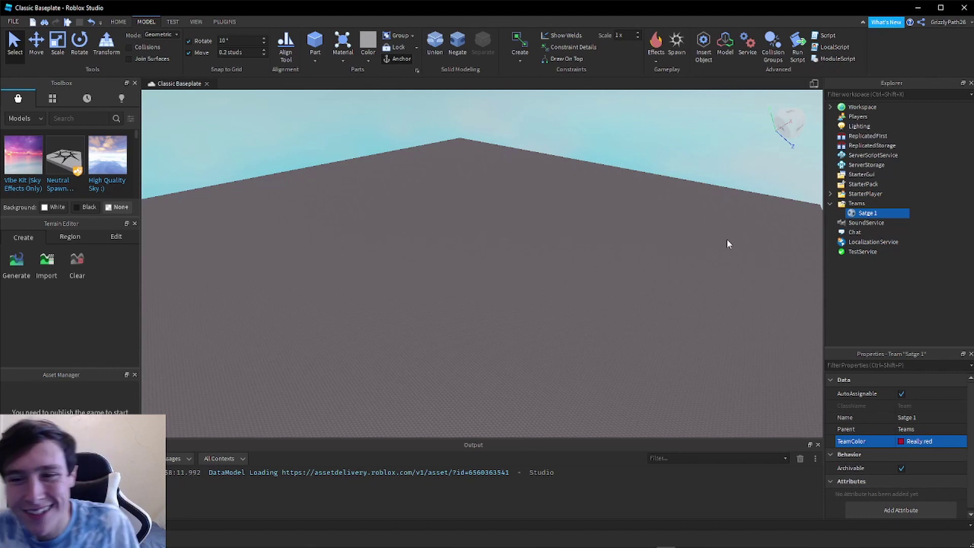
{"action": "left_click", "coordinate": [913, 417]}
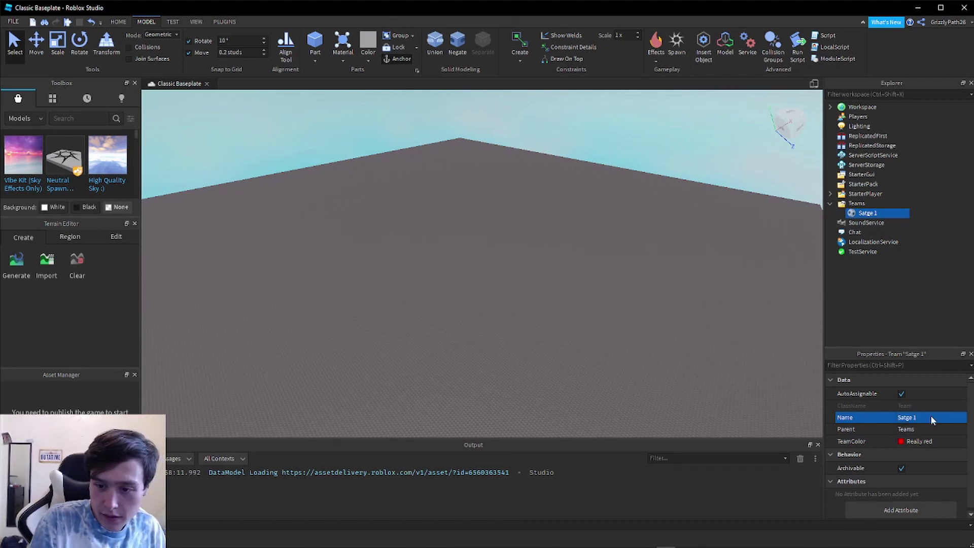
{"action": "type", "text": "Stage 1"}
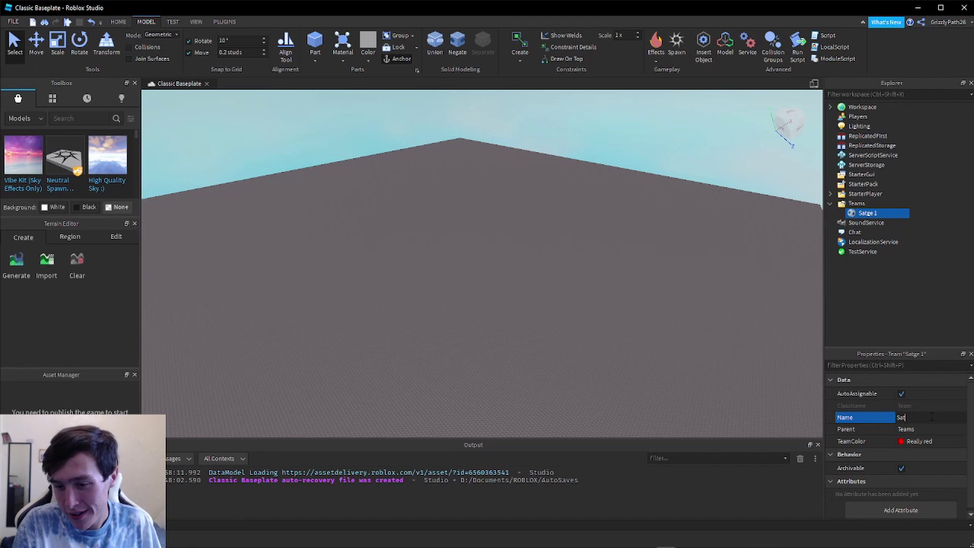
{"action": "type", "text": "ge 1"}
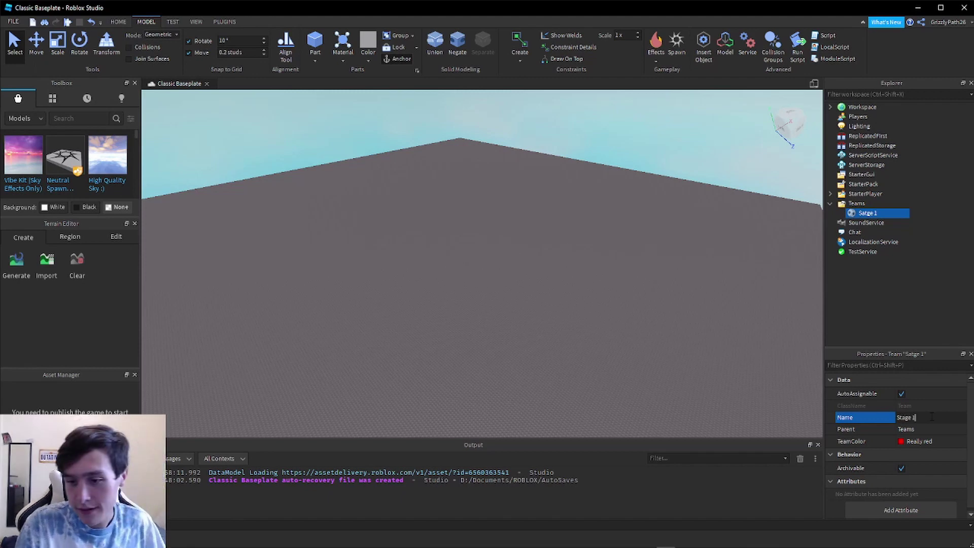
{"action": "key", "text": "Return"}
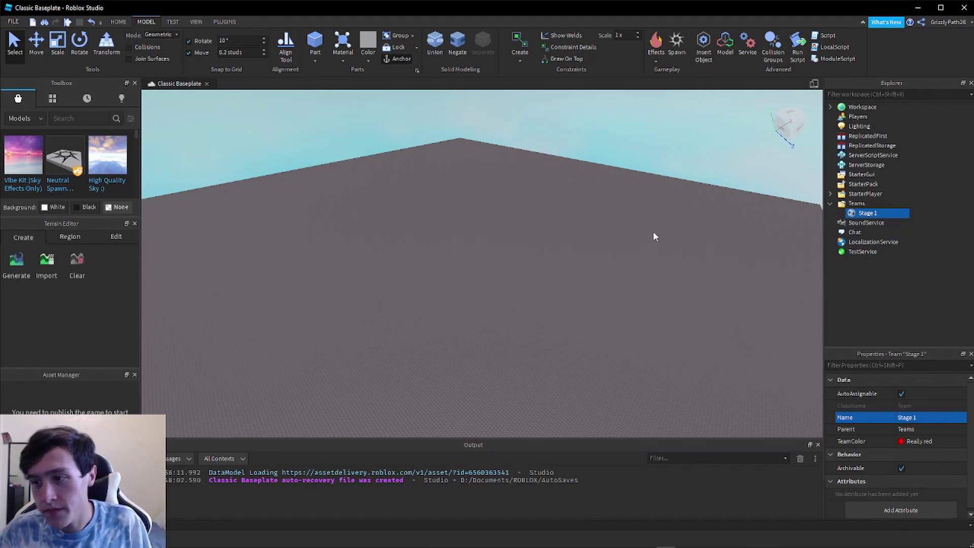
Insert another Team by searching 'Team', name it 'Stage 2' and set its TeamColor to Dark blue.
{"action": "left_click", "coordinate": [855, 203]}
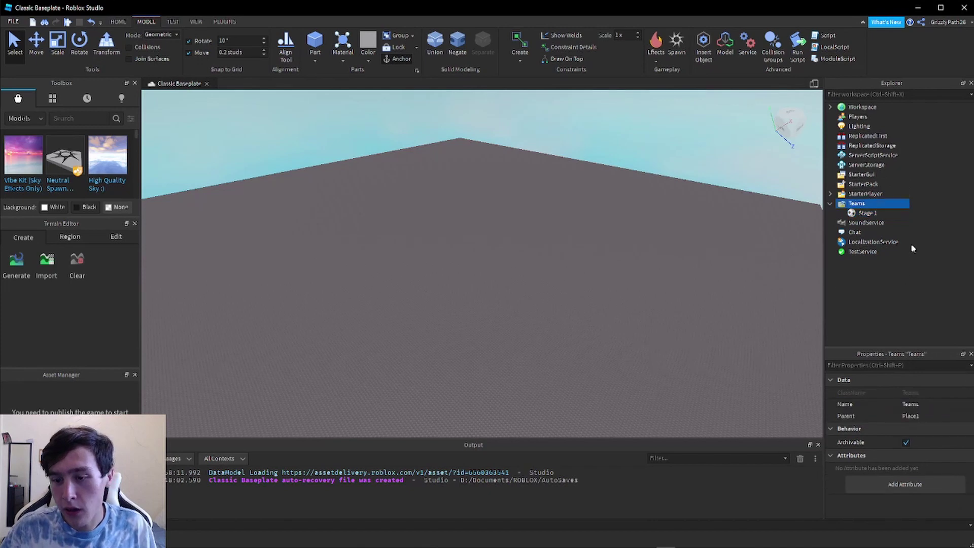
{"action": "left_click", "coordinate": [871, 203]}
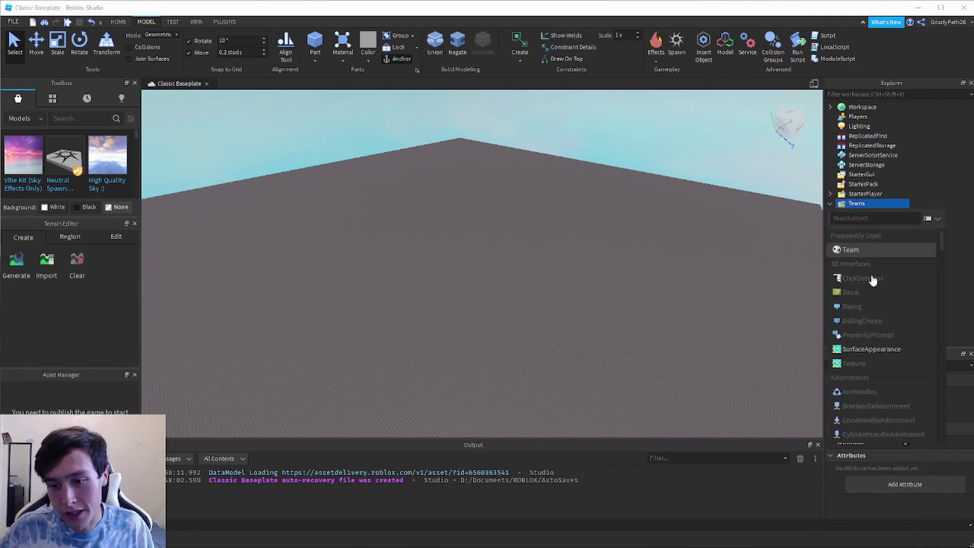
{"action": "type", "text": "Team"}
{"action": "key", "text": "Return"}
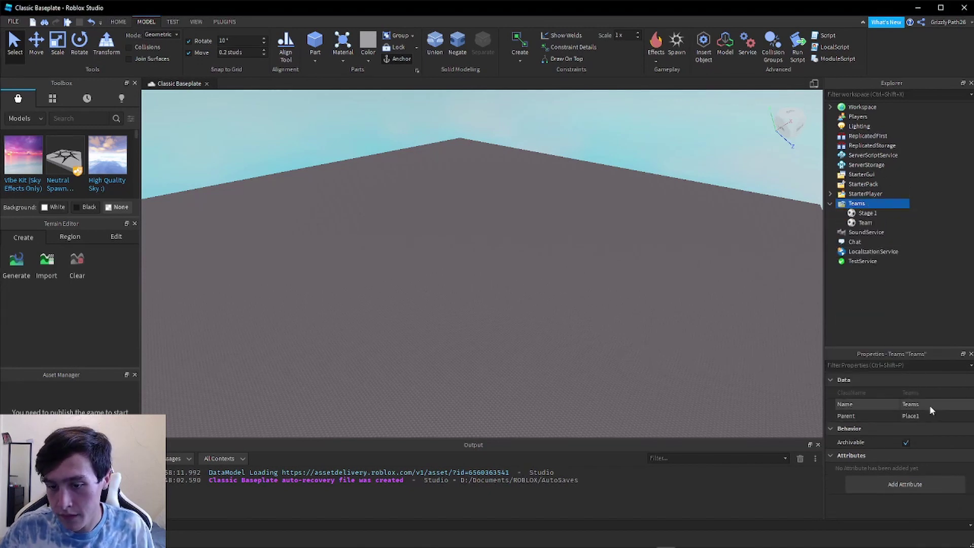
{"action": "left_click", "coordinate": [868, 222]}
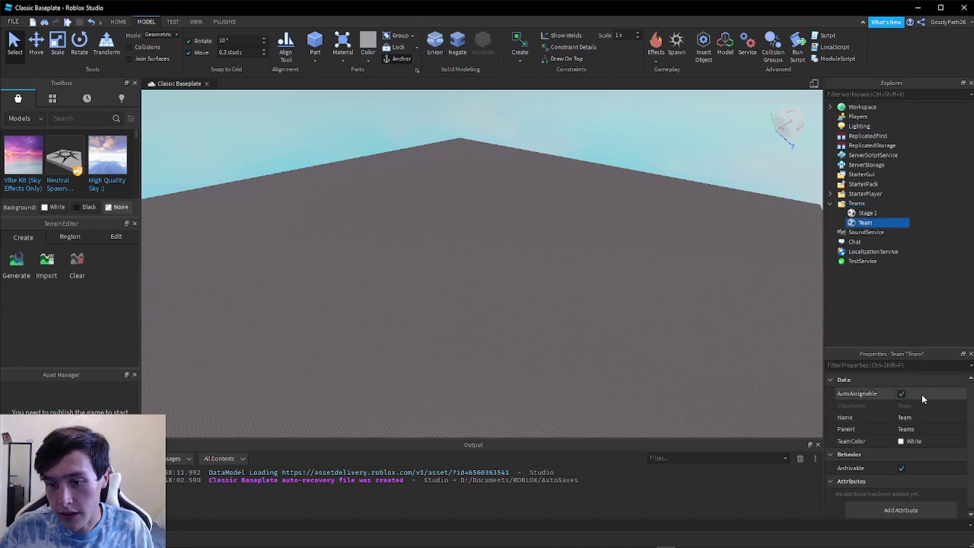
{"action": "left_click", "coordinate": [919, 421]}
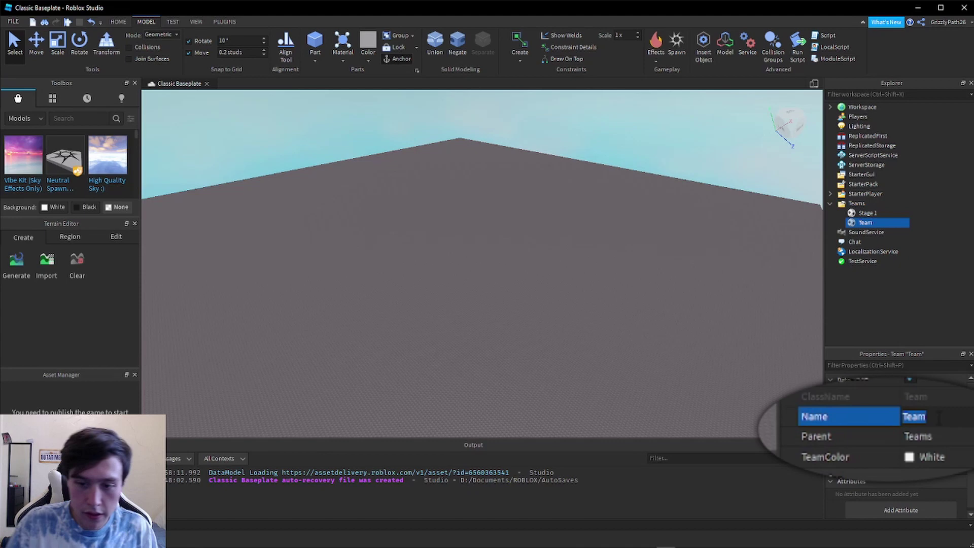
{"action": "key", "text": "BackSpace"}
{"action": "type", "text": "Stage"}
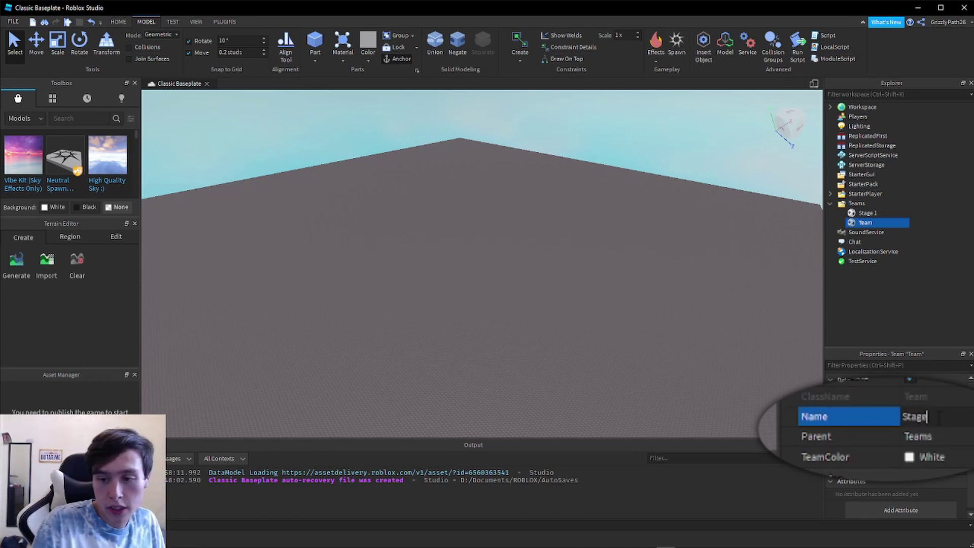
{"action": "type", "text": " 2"}
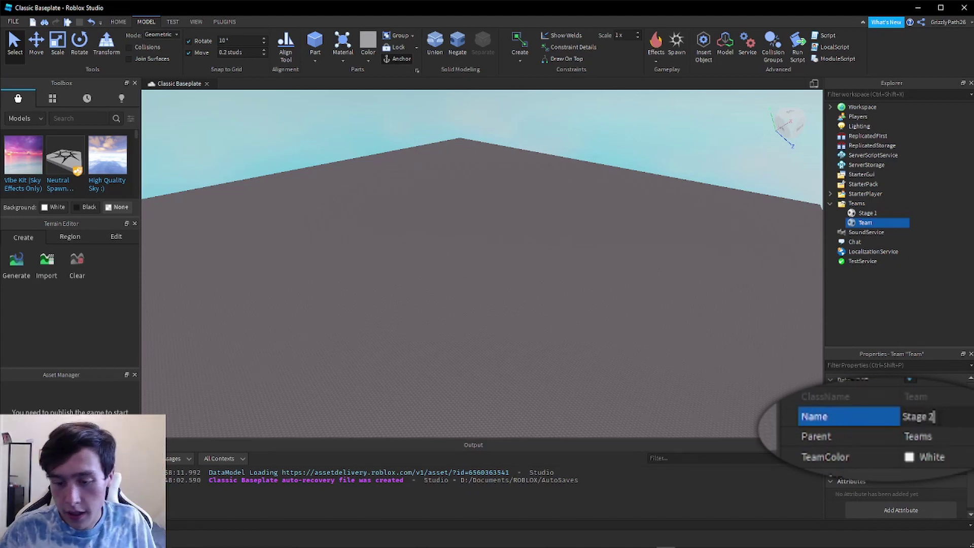
{"action": "key", "text": "Return"}
{"action": "left_click", "coordinate": [913, 420]}
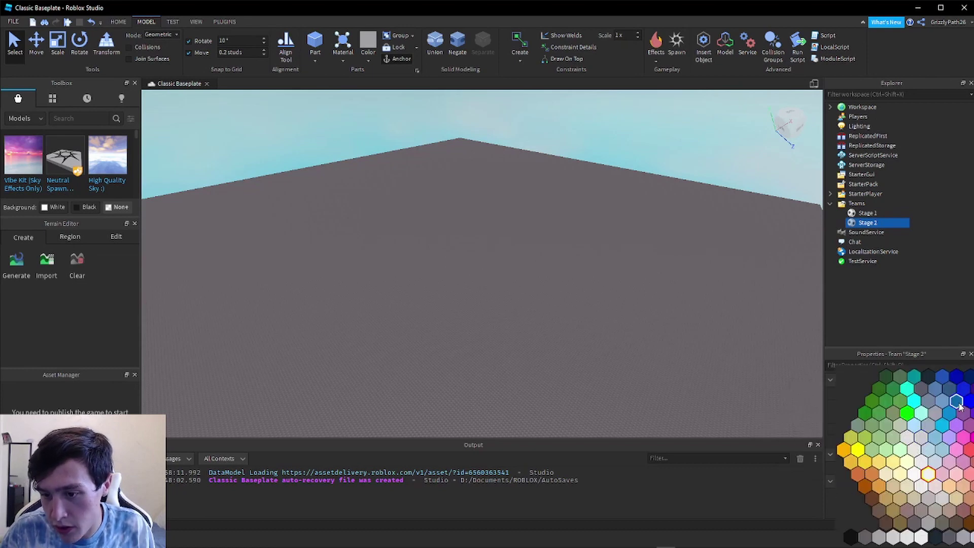
{"action": "left_click", "coordinate": [956, 376]}
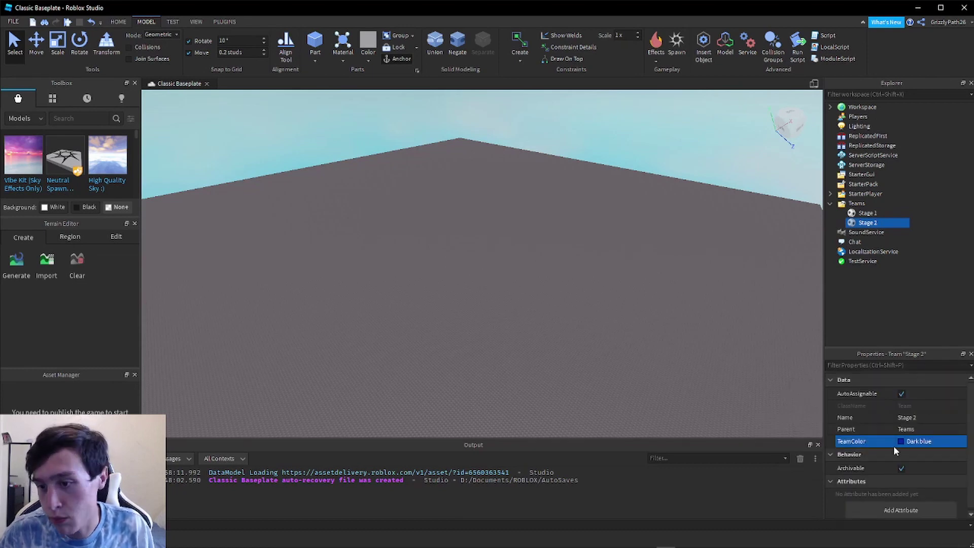
Compare the Stage 1 and Stage 2 properties, then untick AutoAssignable on Stage 2.
{"action": "left_click", "coordinate": [862, 213]}
{"action": "left_click", "coordinate": [856, 221]}
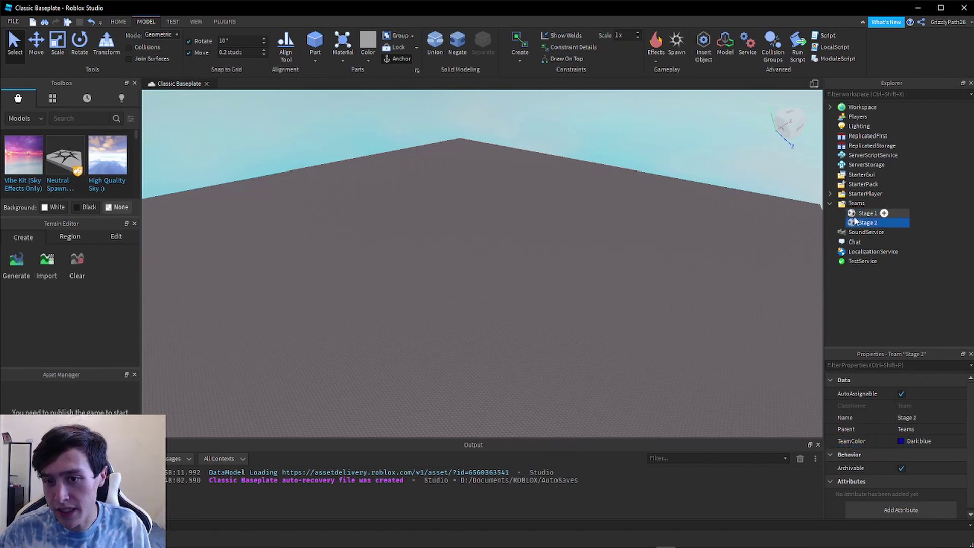
{"action": "left_click", "coordinate": [857, 213]}
{"action": "left_click", "coordinate": [856, 222]}
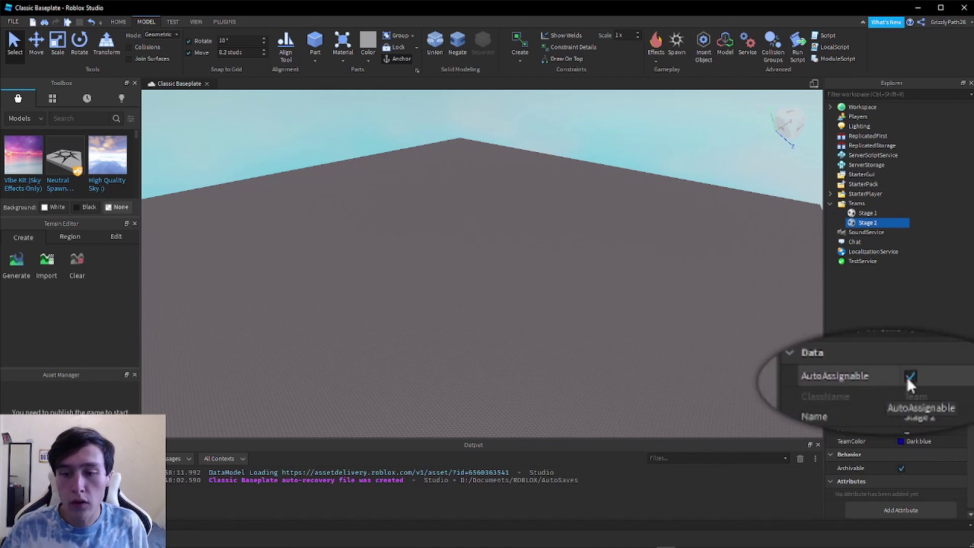
{"action": "left_click", "coordinate": [870, 214]}
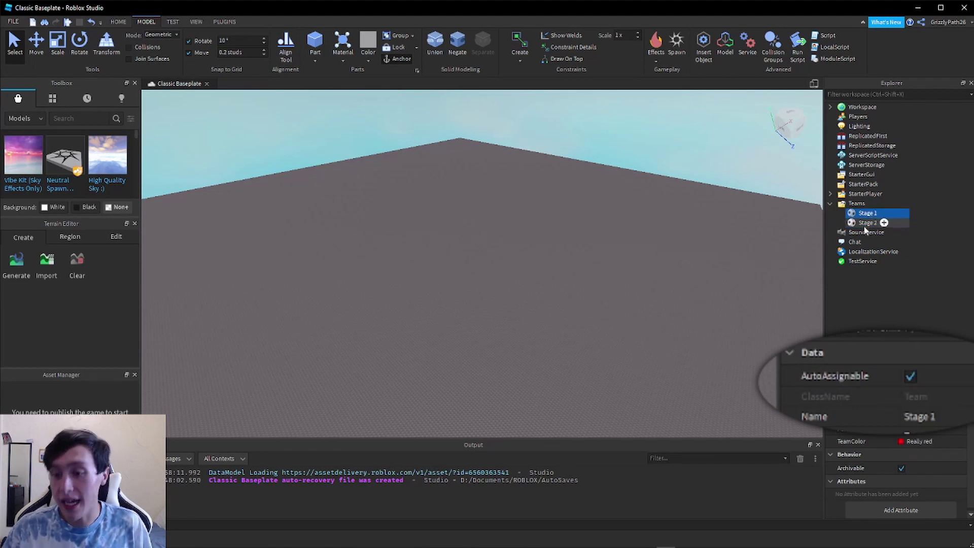
{"action": "left_click", "coordinate": [867, 223]}
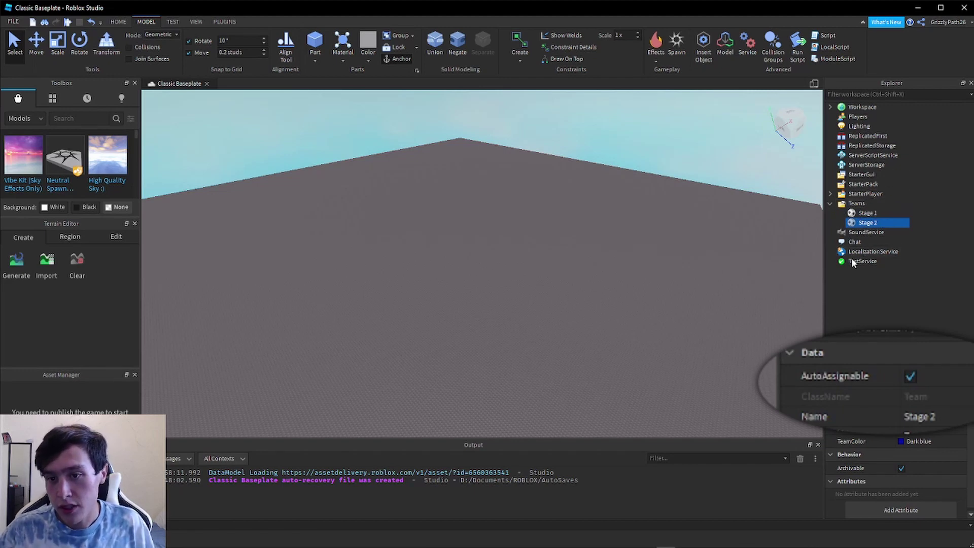
{"action": "left_click", "coordinate": [867, 213]}
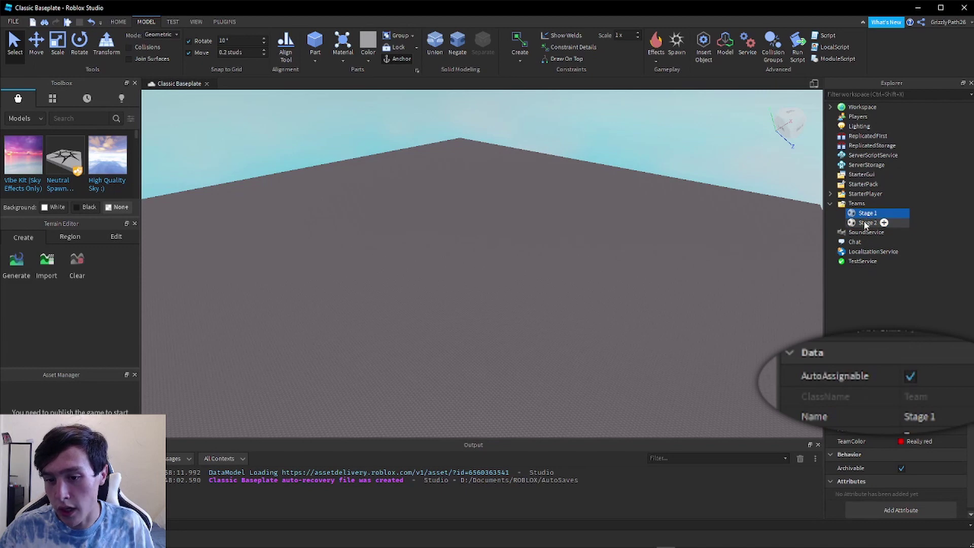
{"action": "left_click", "coordinate": [867, 223]}
{"action": "left_click", "coordinate": [901, 394]}
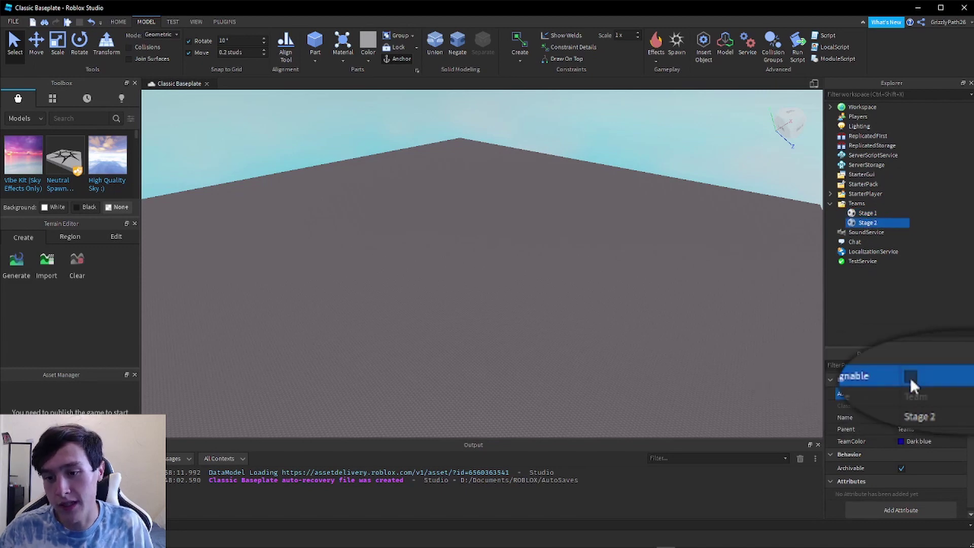
Add a team named 'Stage 3' with TeamColor New Yeller and AutoAssignable turned off.
{"action": "left_click", "coordinate": [871, 203]}
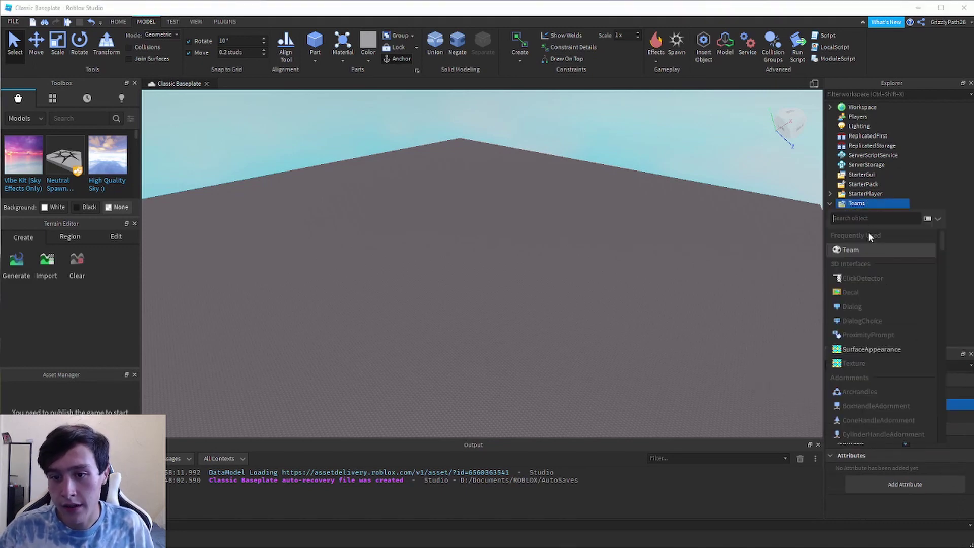
{"action": "left_click", "coordinate": [858, 250]}
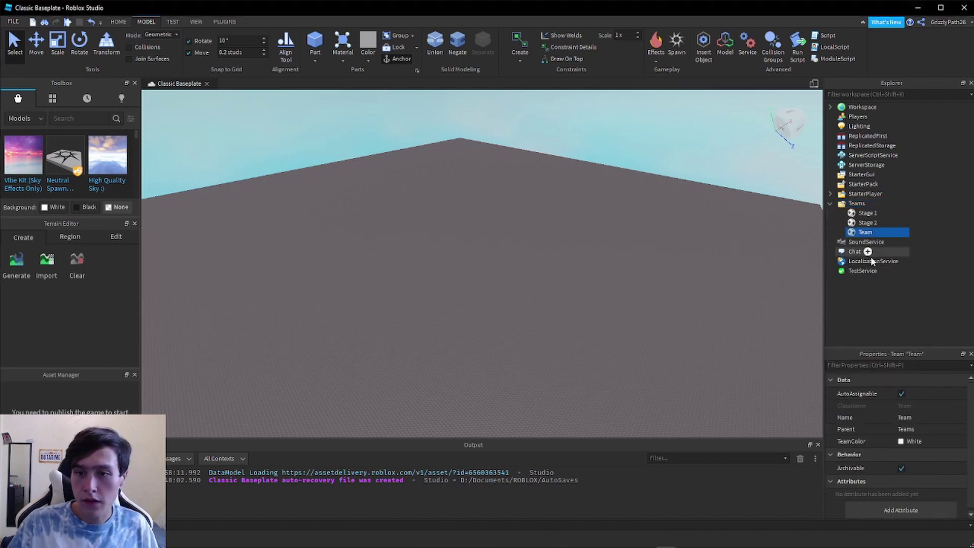
{"action": "left_click", "coordinate": [908, 417]}
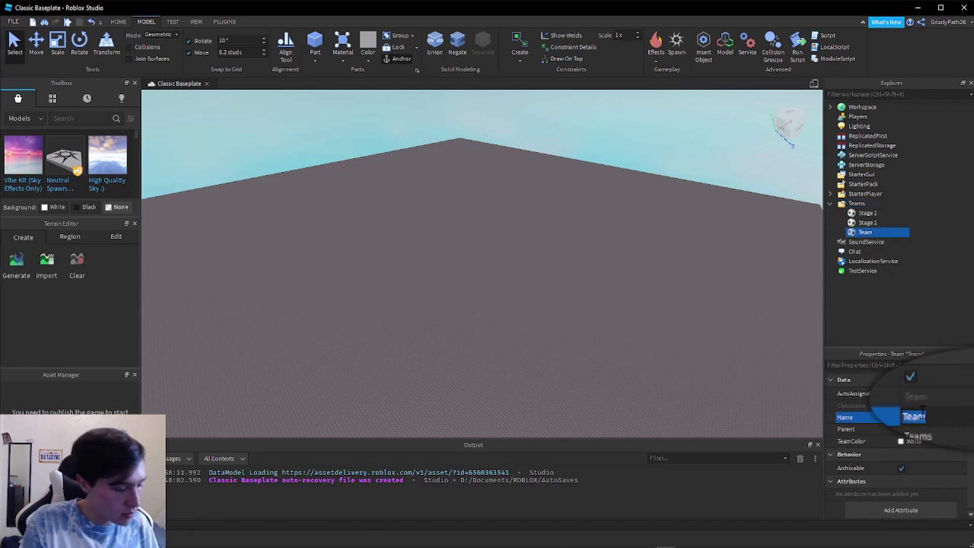
{"action": "type", "text": "Satge 3"}
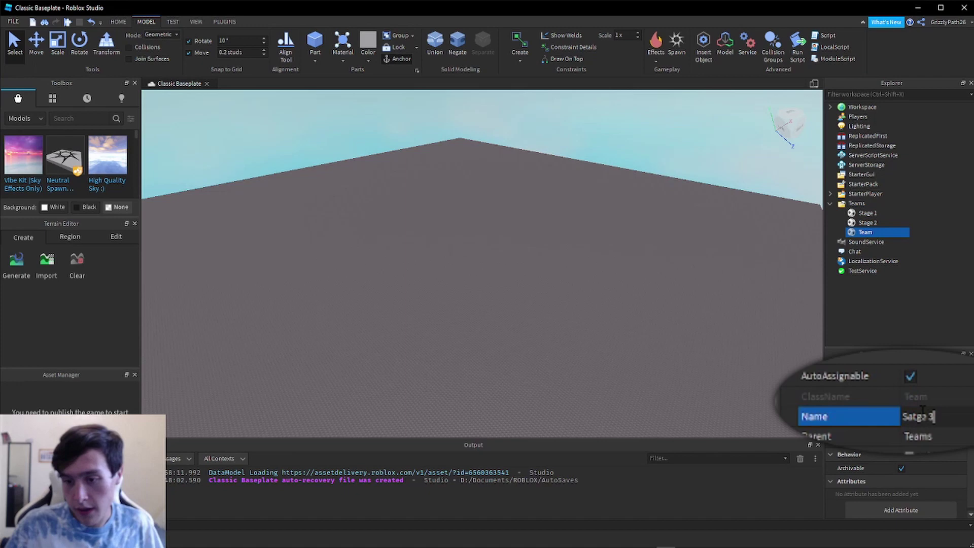
{"action": "left_click", "coordinate": [916, 416]}
{"action": "key", "text": "BackSpace"}
{"action": "key", "text": "BackSpace"}
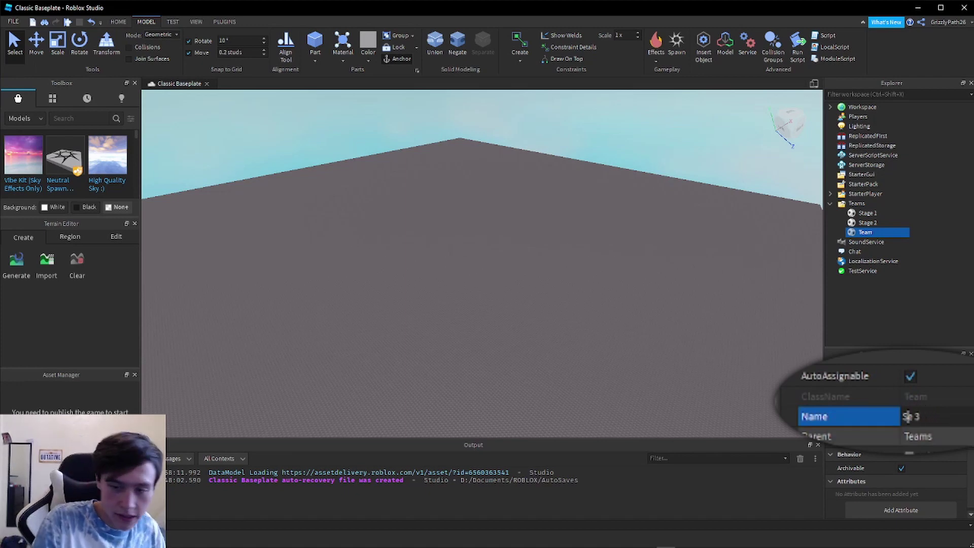
{"action": "type", "text": "tage"}
{"action": "key", "text": "Return"}
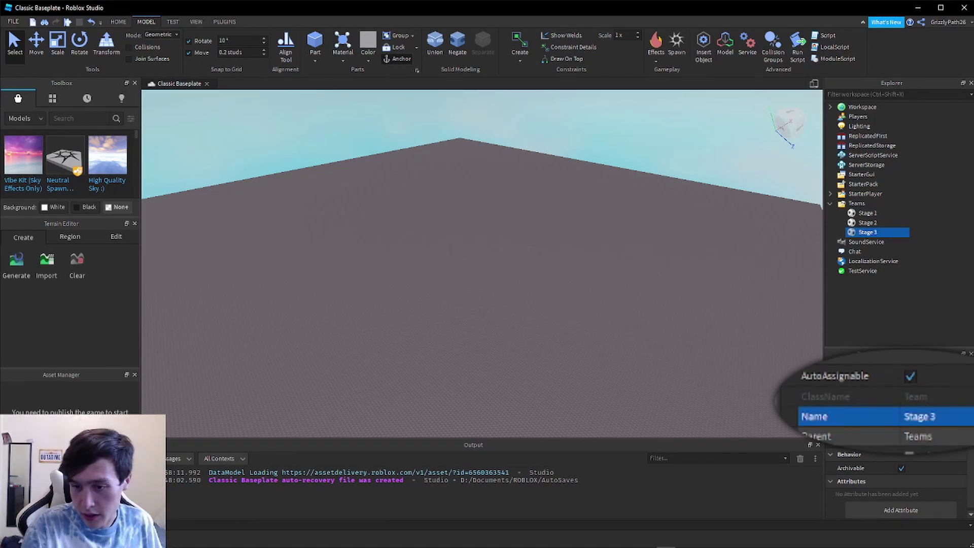
{"action": "left_click", "coordinate": [913, 447]}
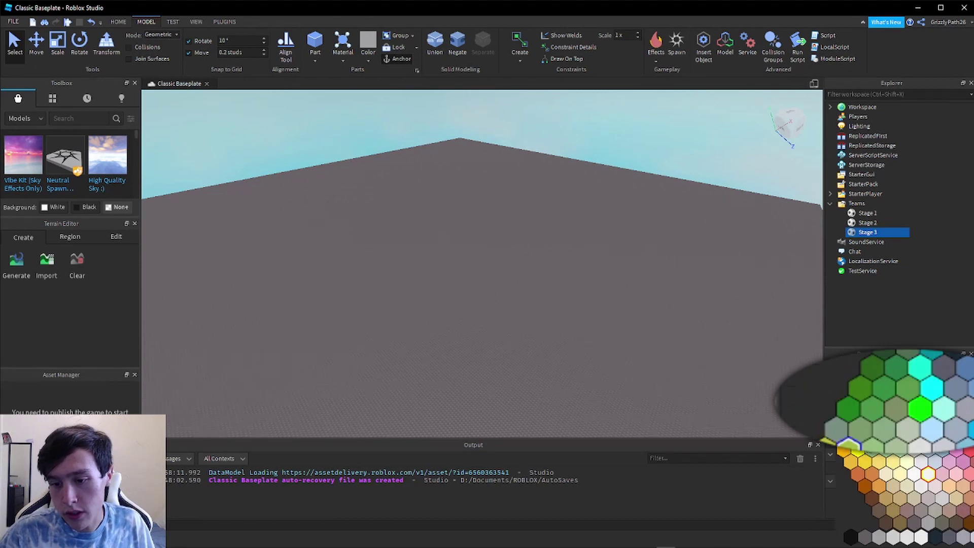
{"action": "left_click", "coordinate": [859, 453]}
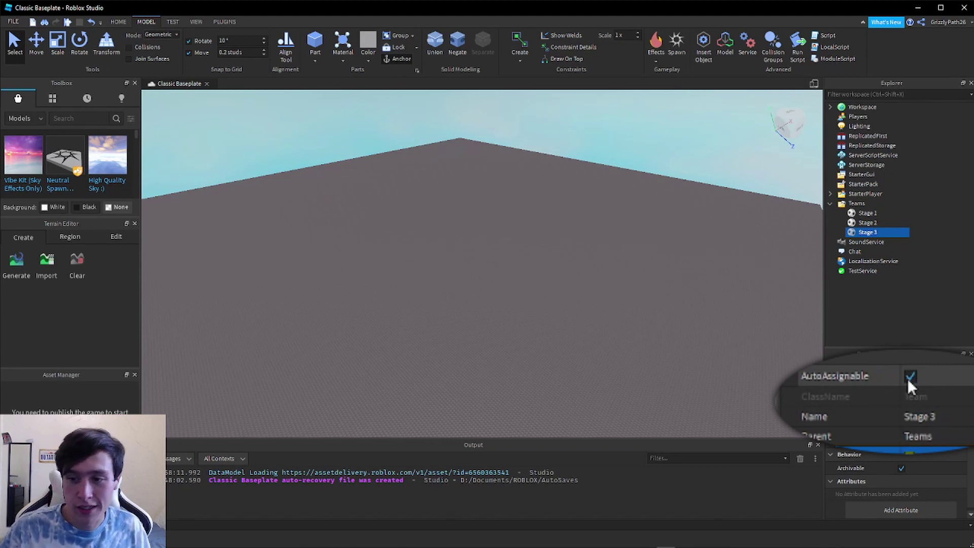
{"action": "left_click", "coordinate": [901, 394]}
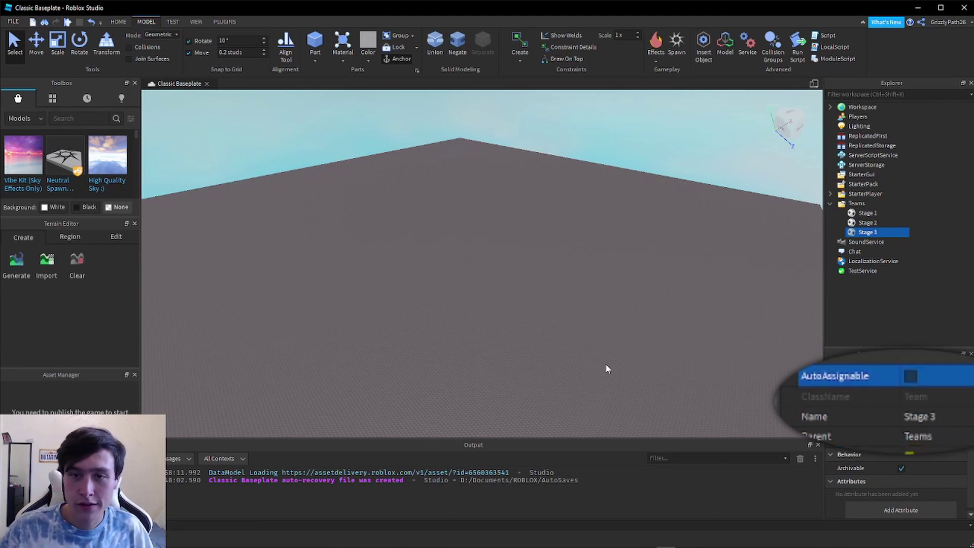
Play-test the game and walk around to check Stage 1–3 on the leaderboard.
{"action": "left_click", "coordinate": [120, 22]}
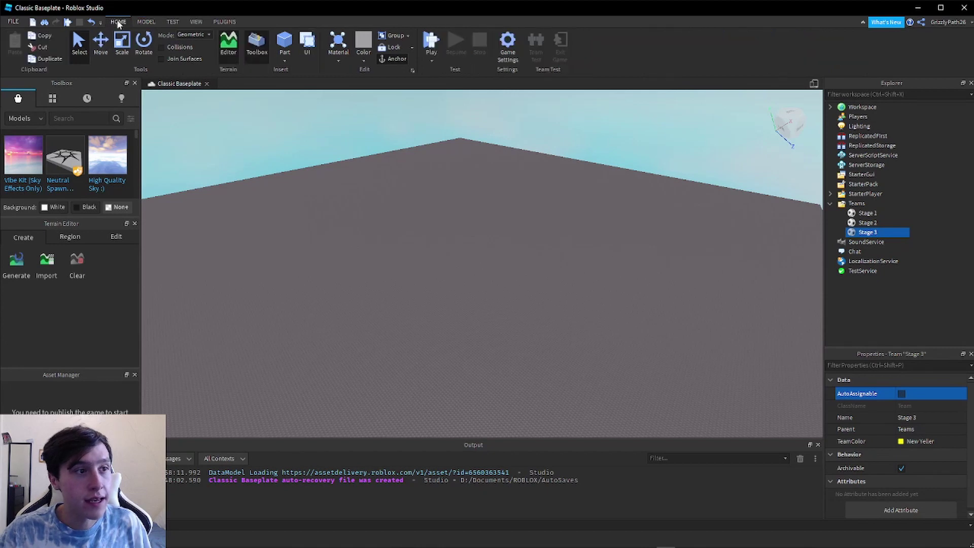
{"action": "left_click", "coordinate": [430, 48]}
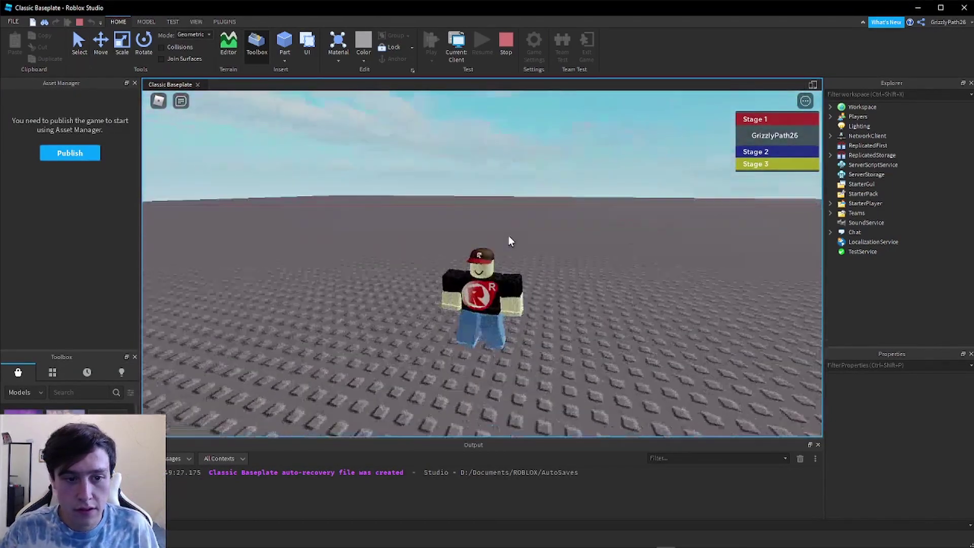
{"action": "key", "text": "w"}
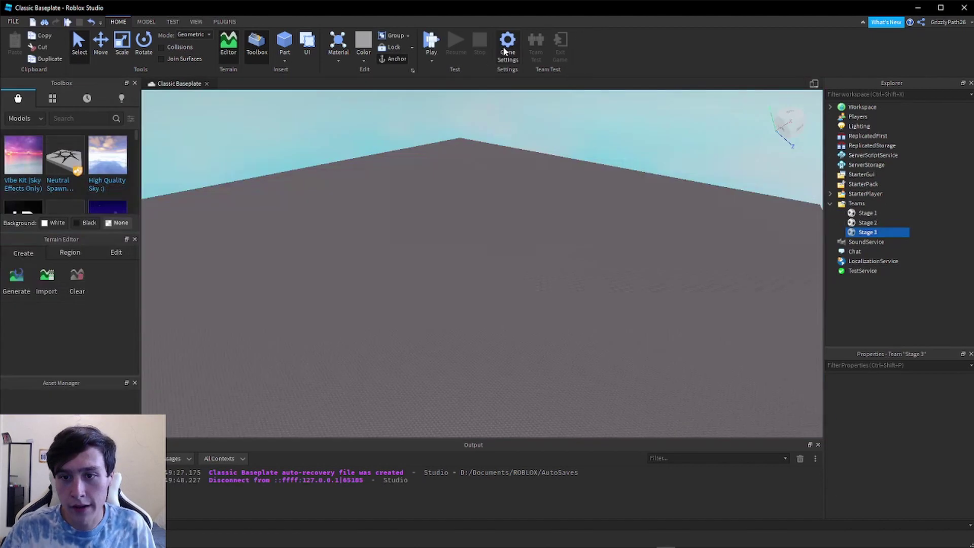
Tilt the camera over the baseplate and bring up the MODEL tools.
{"action": "right_click_drag", "start_coordinate": [494, 209], "coordinate": [494, 209]}
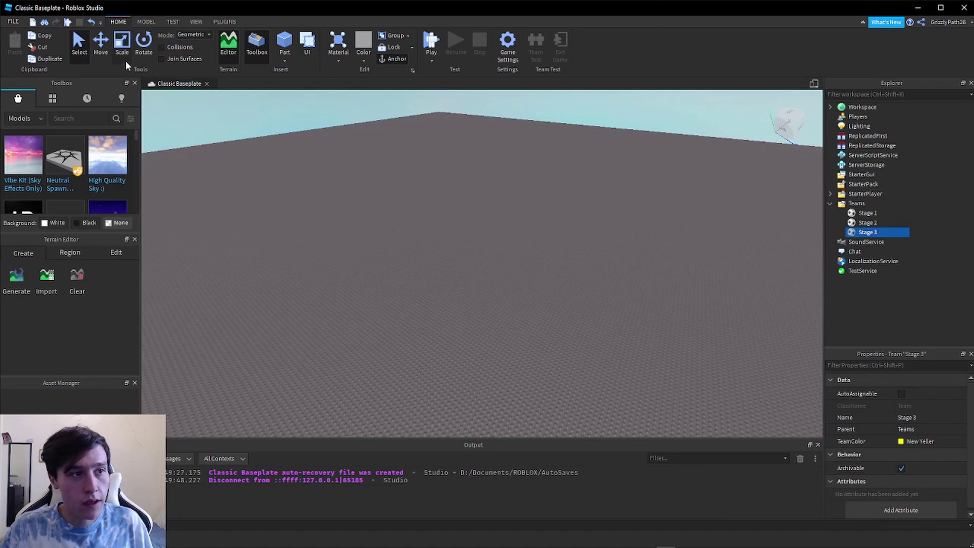
{"action": "left_click", "coordinate": [146, 22]}
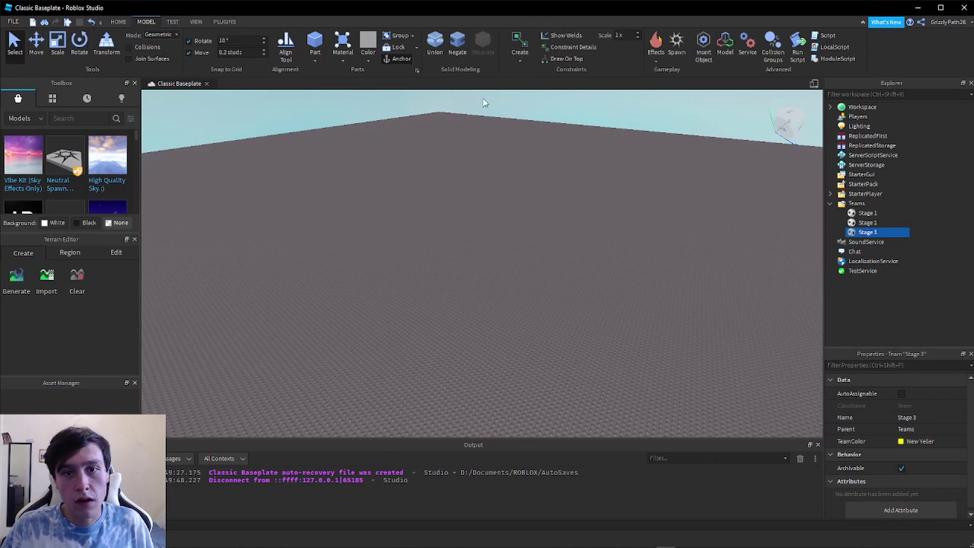
Add three SpawnLocation pads and drag them into a line running back from the near left.
{"action": "left_click", "coordinate": [674, 53]}
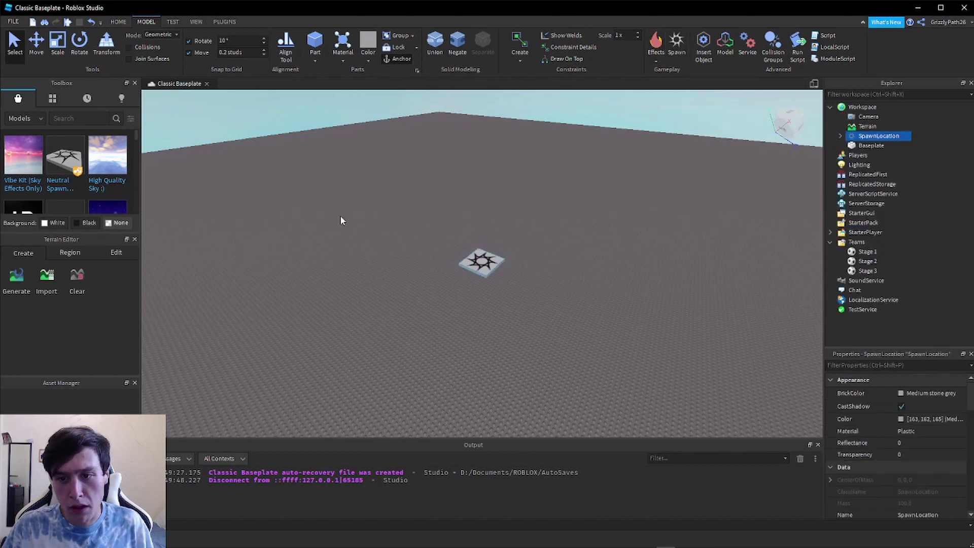
{"action": "left_click_drag", "start_coordinate": [489, 255], "coordinate": [349, 295]}
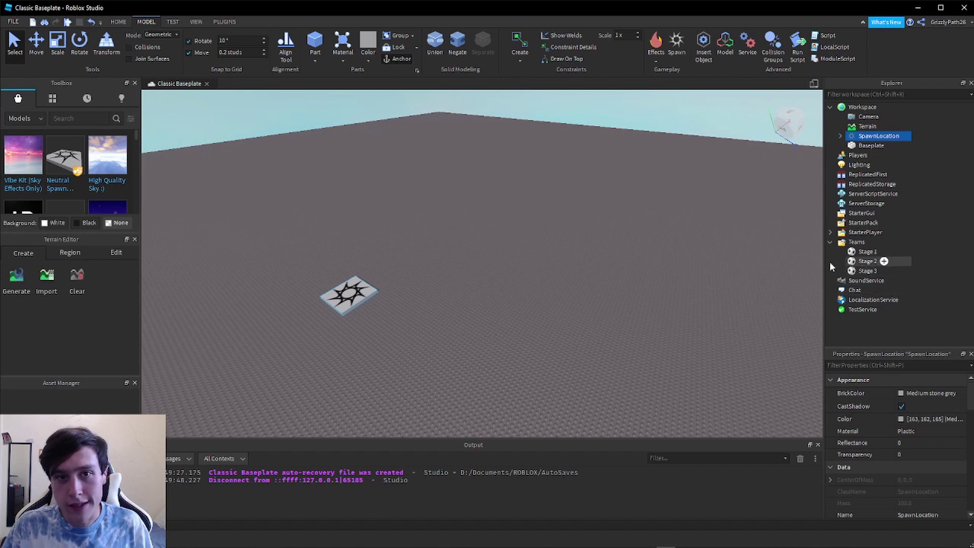
{"action": "left_click", "coordinate": [672, 55]}
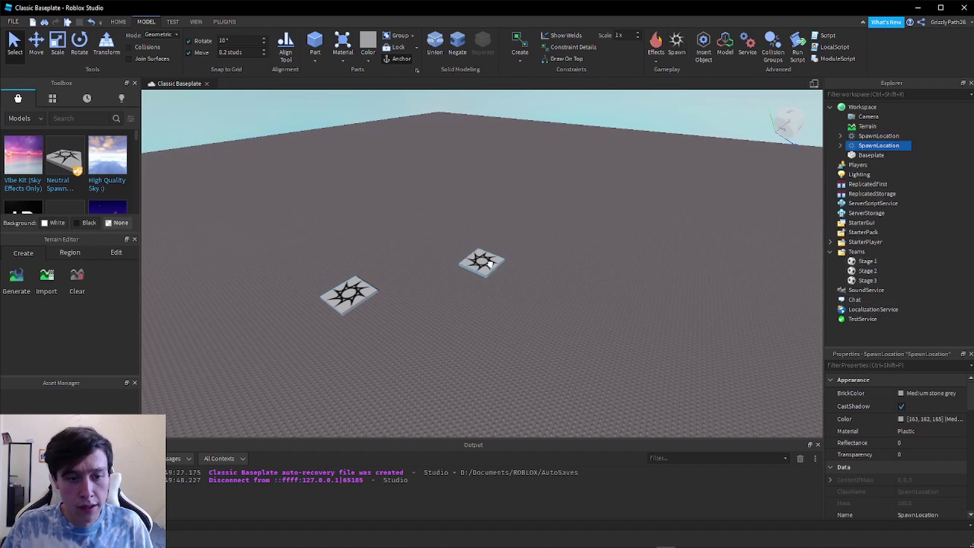
{"action": "left_click_drag", "start_coordinate": [490, 262], "coordinate": [558, 195]}
{"action": "left_click", "coordinate": [683, 59]}
{"action": "left_click_drag", "start_coordinate": [482, 242], "coordinate": [481, 229]}
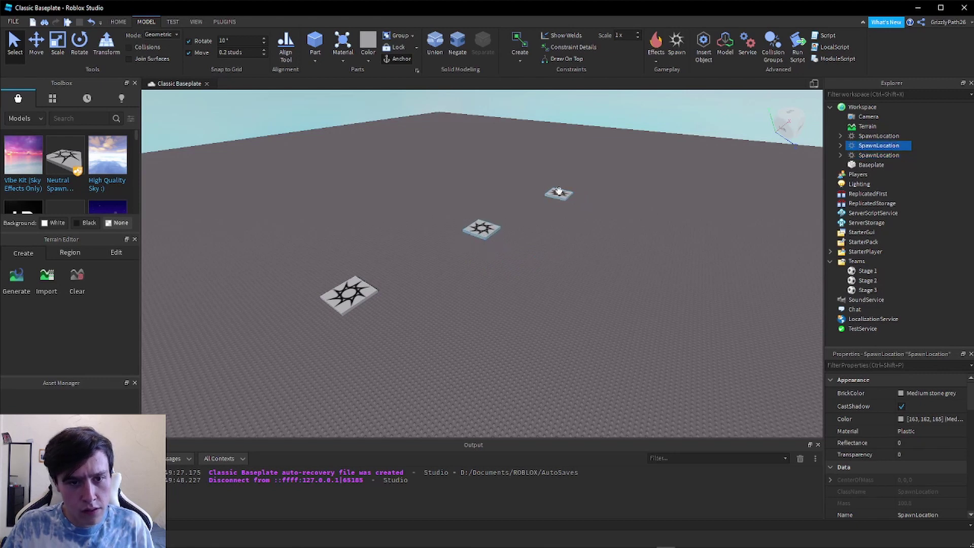
{"action": "left_click_drag", "start_coordinate": [558, 193], "coordinate": [534, 188]}
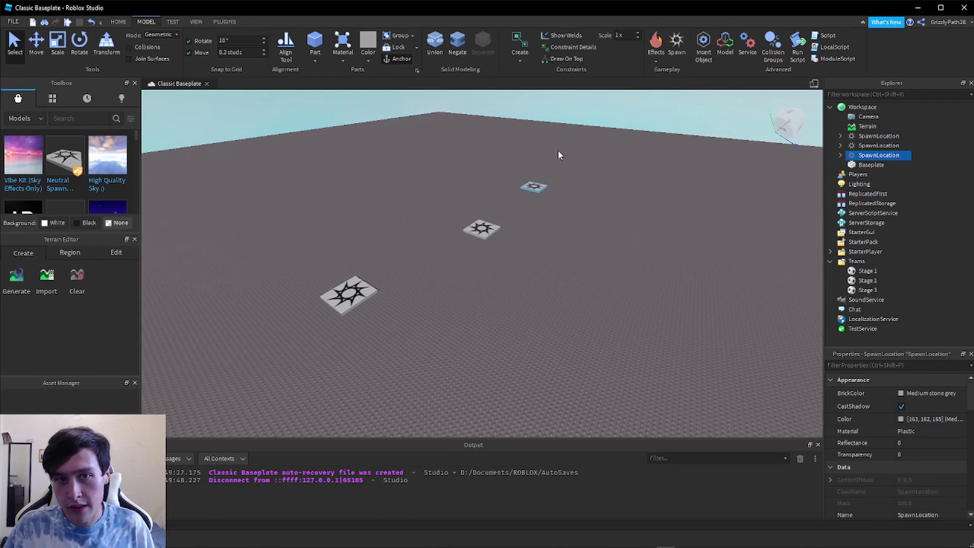
{"action": "left_click", "coordinate": [119, 22]}
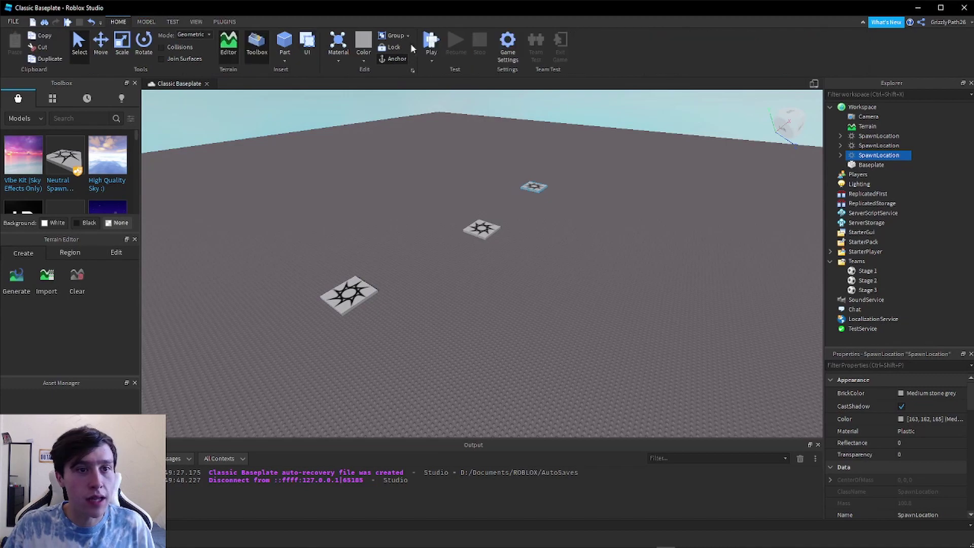
{"action": "left_click", "coordinate": [426, 39]}
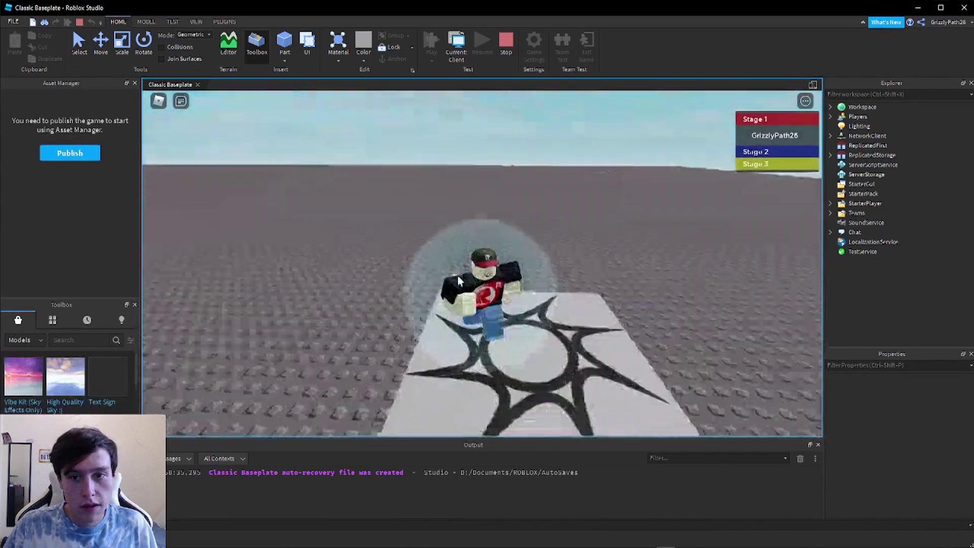
{"action": "right_click_drag", "start_coordinate": [457, 275], "coordinate": [457, 275]}
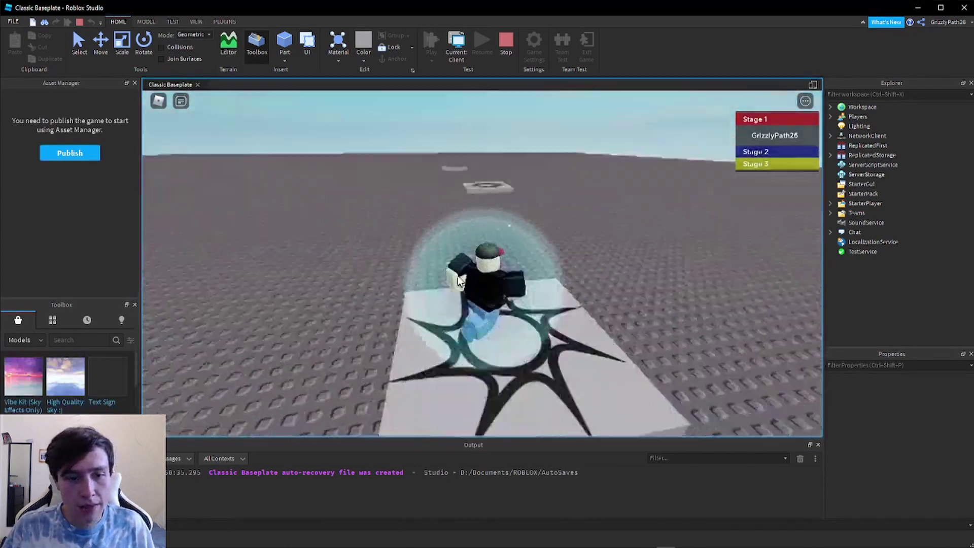
{"action": "key", "text": "s"}
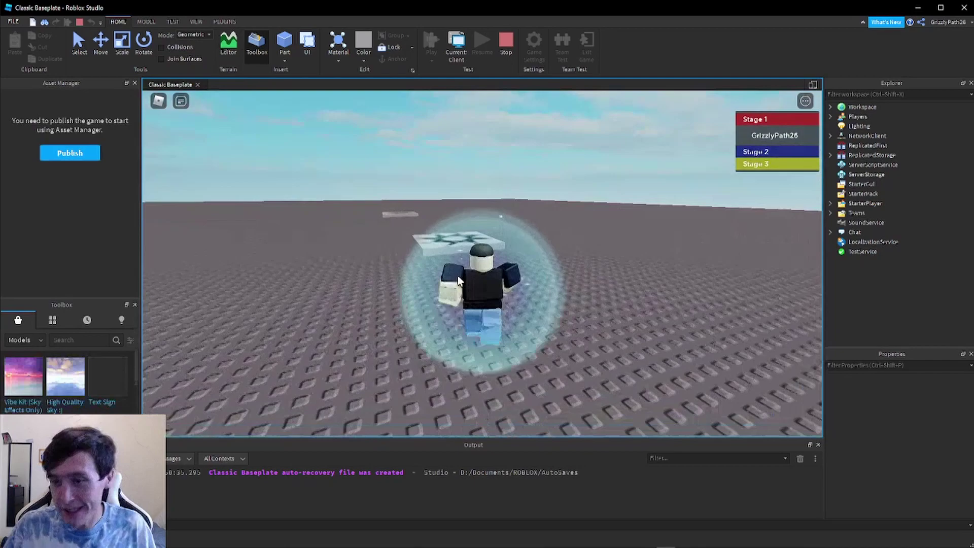
{"action": "key", "text": "w"}
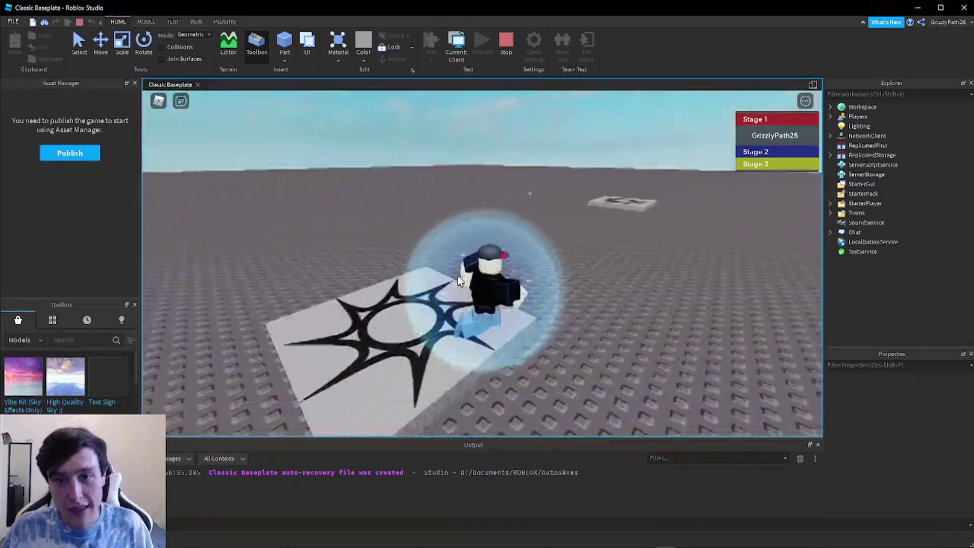
{"action": "key", "text": "d"}
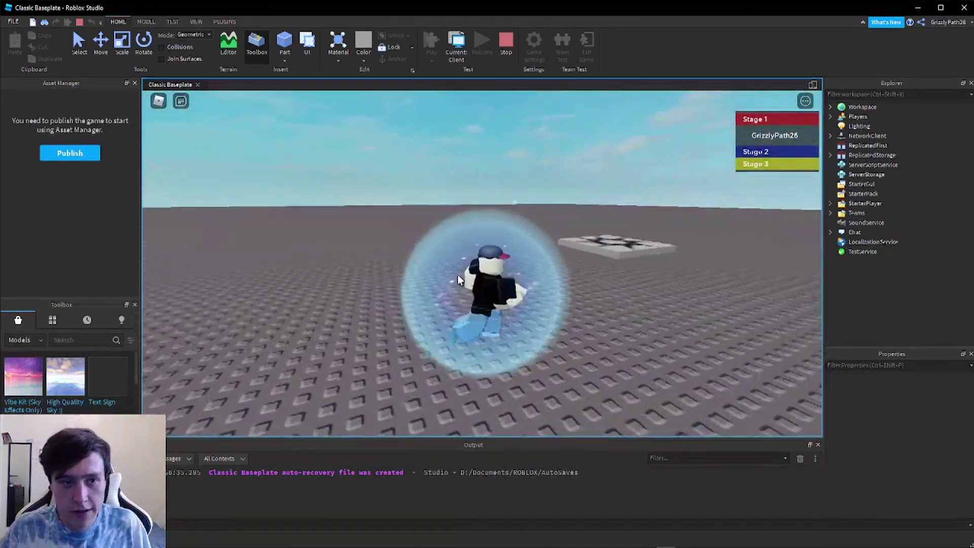
{"action": "left_click", "coordinate": [506, 51]}
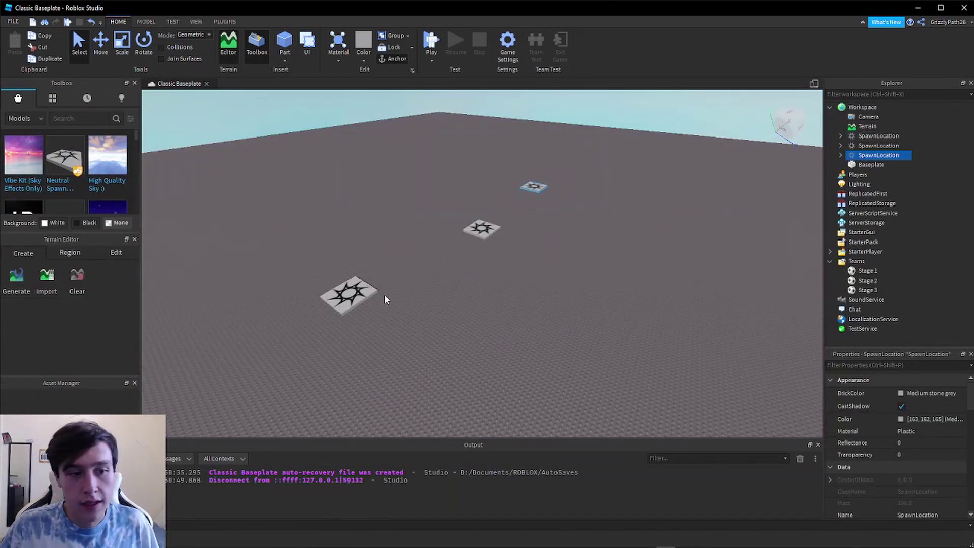
Select the nearest spawn pad and check that the Stage 1 team uses Really red.
{"action": "left_click", "coordinate": [367, 295]}
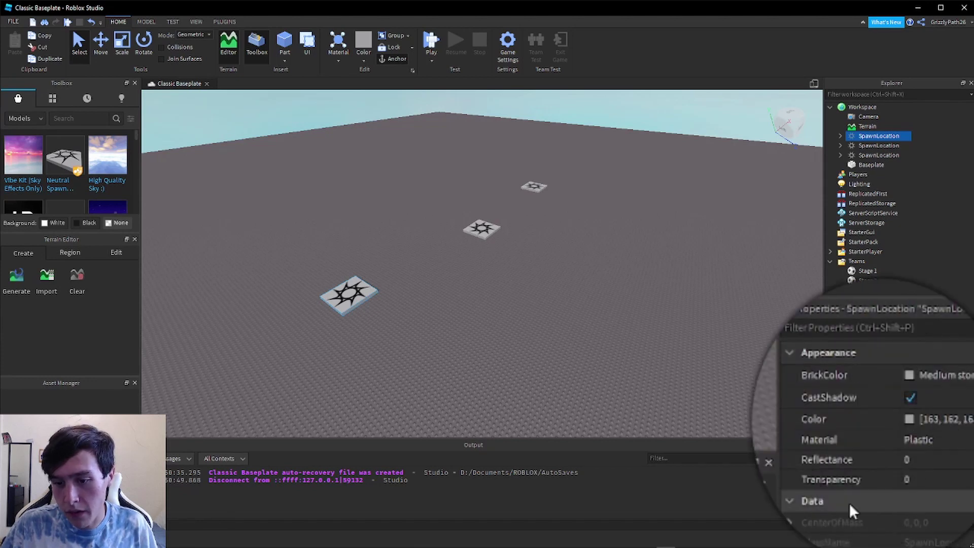
{"action": "scroll", "coordinate": [875, 437], "scroll_direction": "down", "scroll_amount": 3}
{"action": "scroll", "coordinate": [876, 436], "scroll_direction": "down", "scroll_amount": 2}
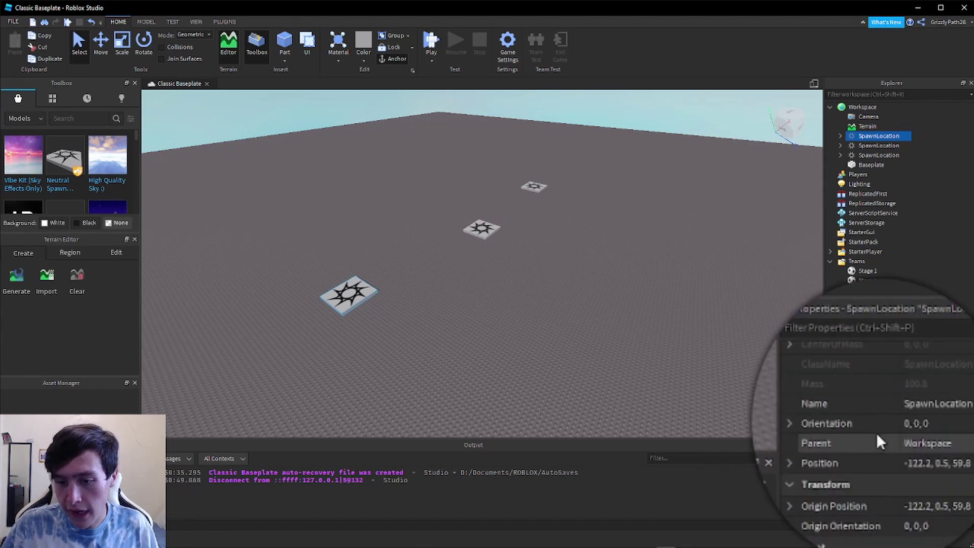
{"action": "scroll", "coordinate": [877, 437], "scroll_direction": "down", "scroll_amount": 3}
{"action": "scroll", "coordinate": [875, 433], "scroll_direction": "down", "scroll_amount": 6}
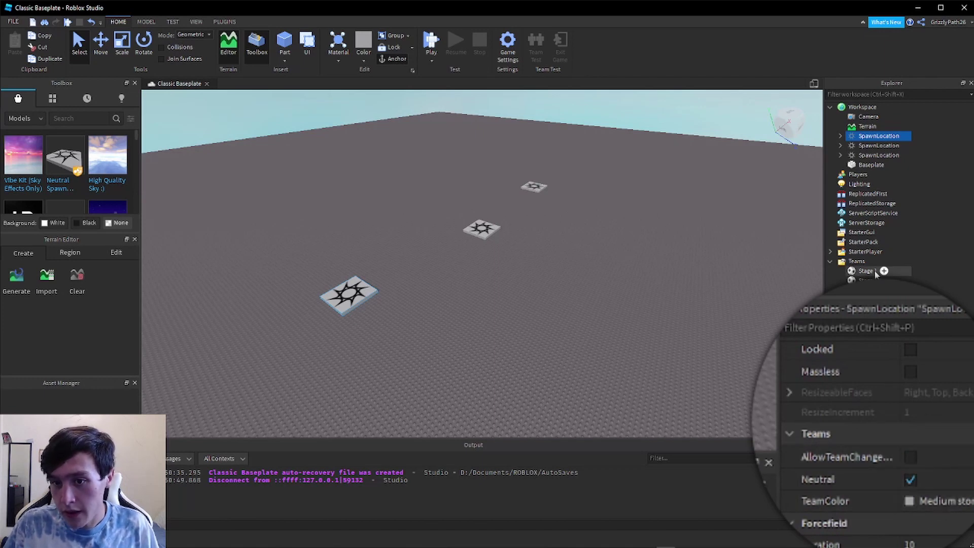
{"action": "left_click", "coordinate": [863, 274]}
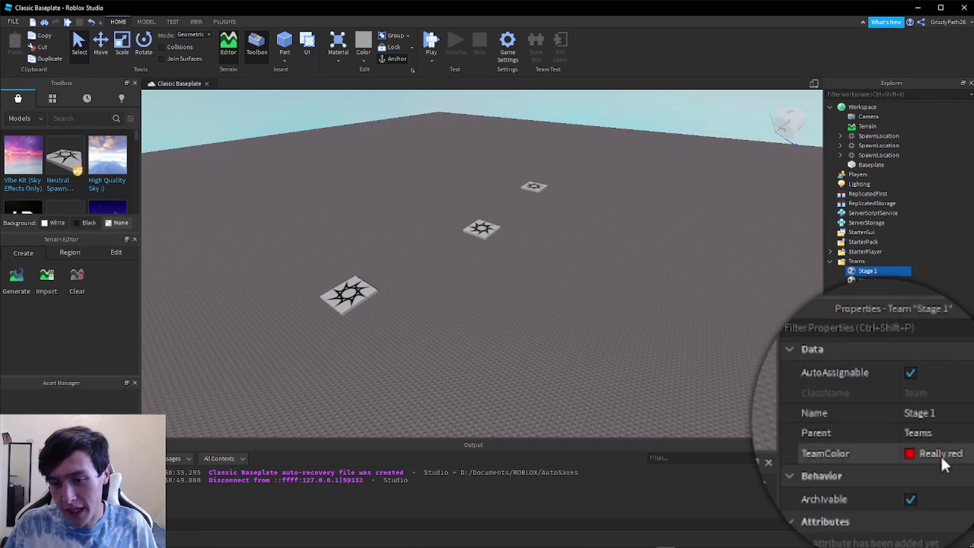
Set the first SpawnLocation's TeamColor to Really red.
{"action": "left_click", "coordinate": [878, 135]}
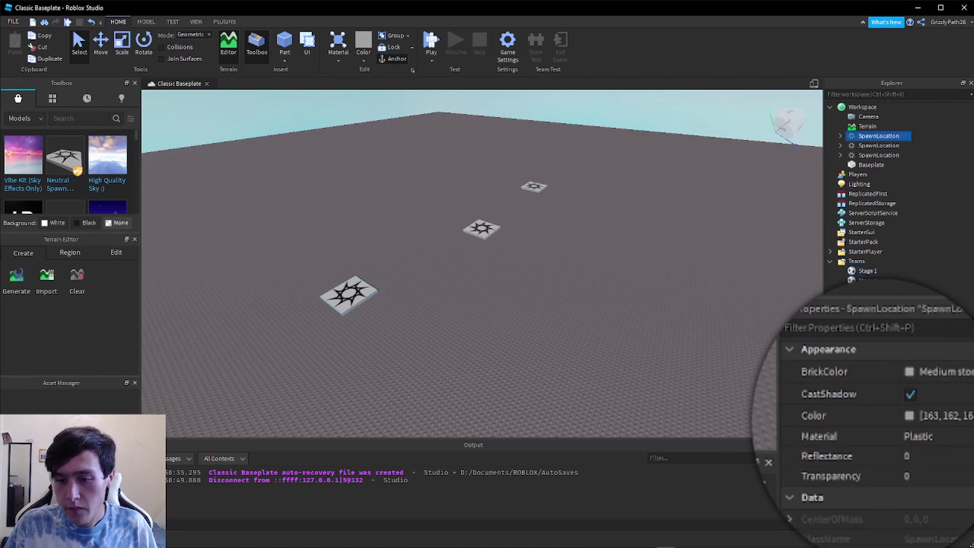
{"action": "scroll", "coordinate": [964, 469], "scroll_direction": "down", "scroll_amount": 10}
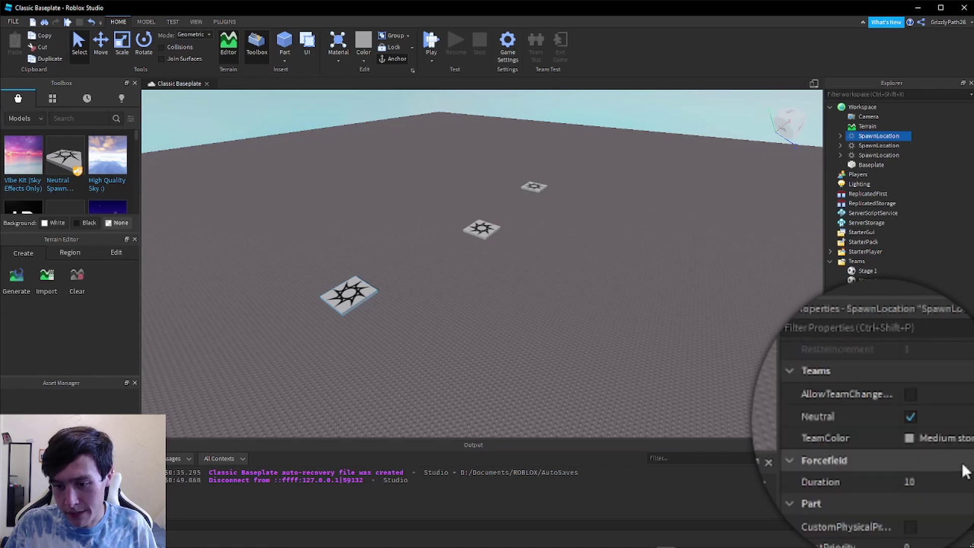
{"action": "scroll", "coordinate": [961, 466], "scroll_direction": "down", "scroll_amount": 5}
{"action": "scroll", "coordinate": [958, 467], "scroll_direction": "up", "scroll_amount": 6}
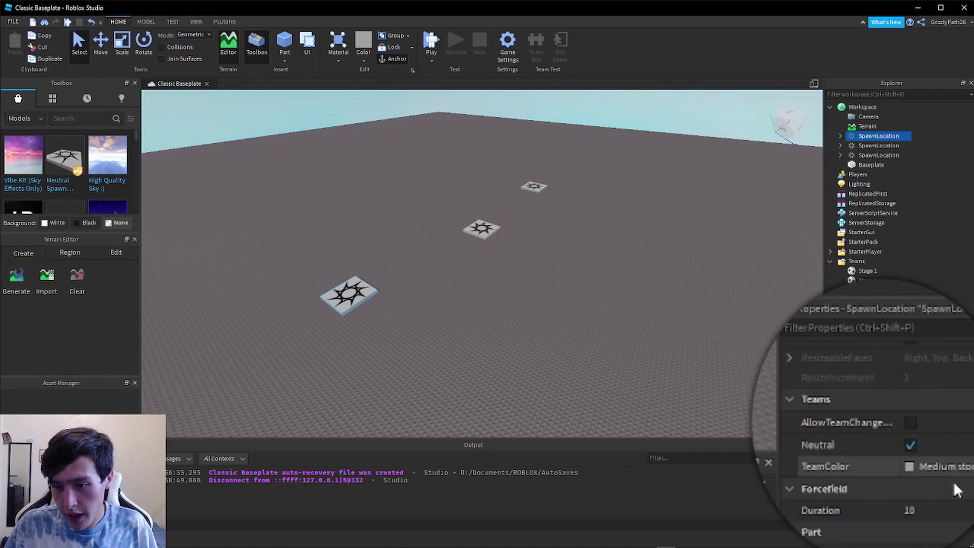
{"action": "left_click", "coordinate": [955, 469]}
{"action": "key", "text": "Escape"}
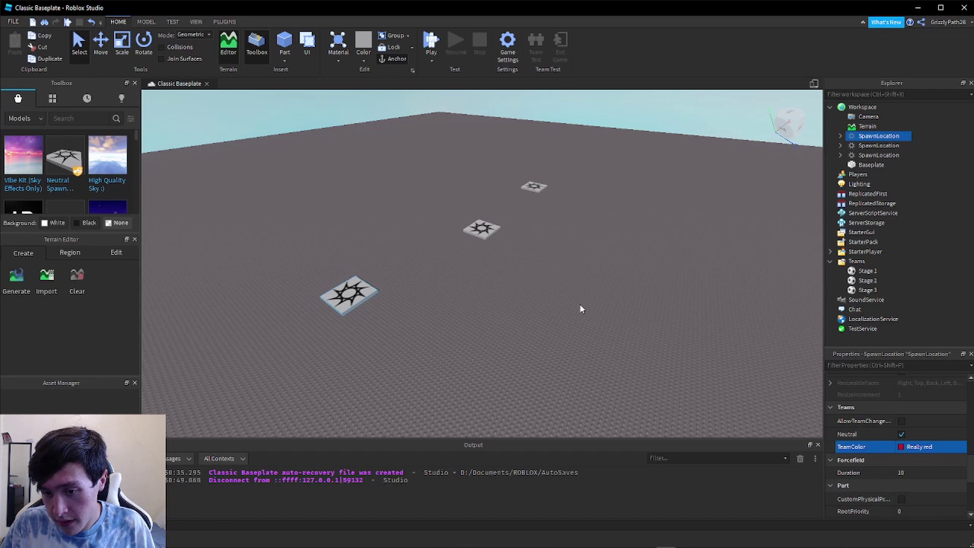
Set the first spawn pad's BrickColor to Really red.
{"action": "scroll", "coordinate": [896, 482], "scroll_direction": "up", "scroll_amount": 10}
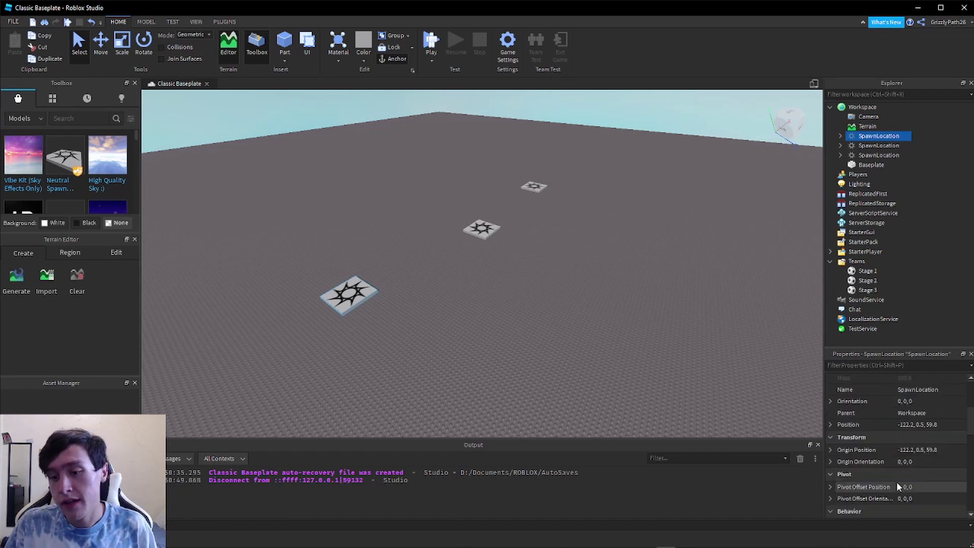
{"action": "left_click", "coordinate": [929, 397]}
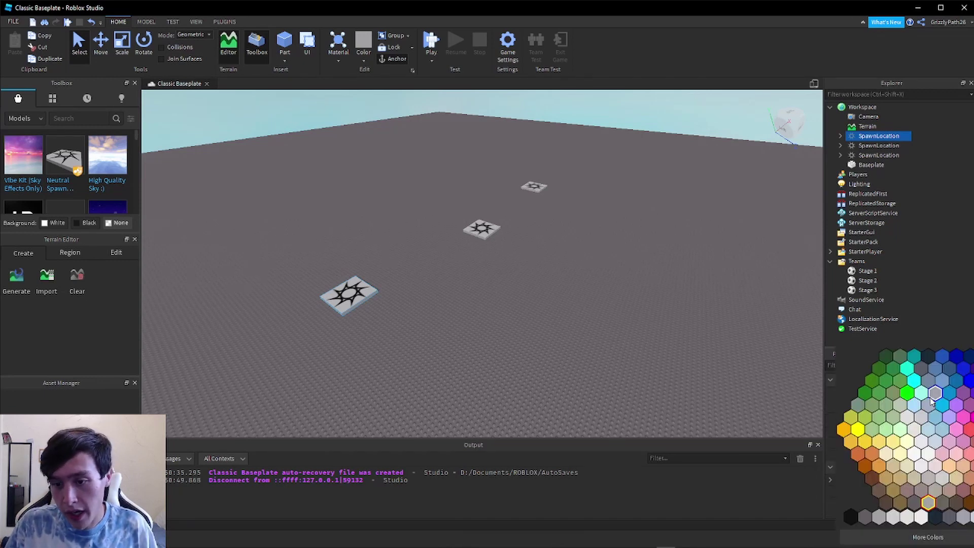
{"action": "left_click", "coordinate": [970, 429]}
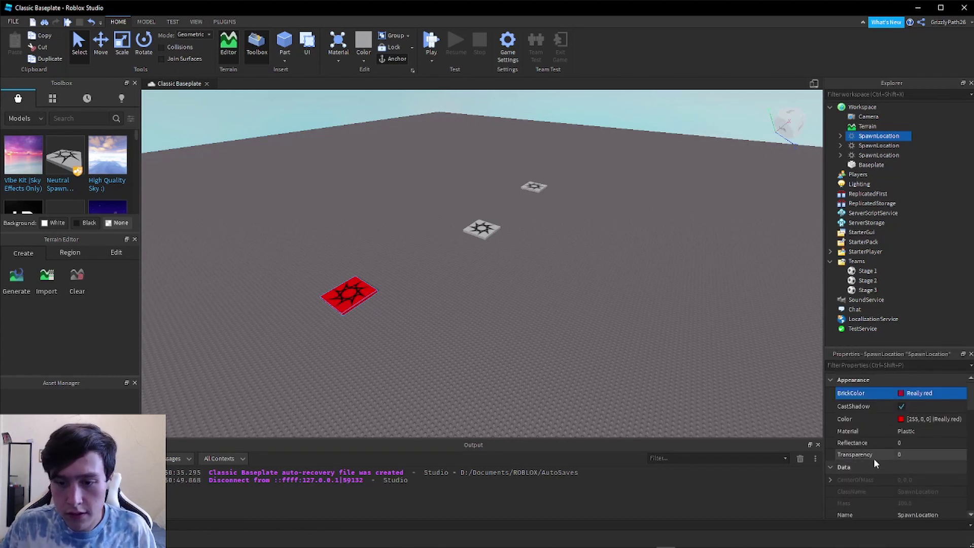
{"action": "scroll", "coordinate": [874, 459], "scroll_direction": "down", "scroll_amount": 5}
{"action": "scroll", "coordinate": [872, 463], "scroll_direction": "down", "scroll_amount": 6}
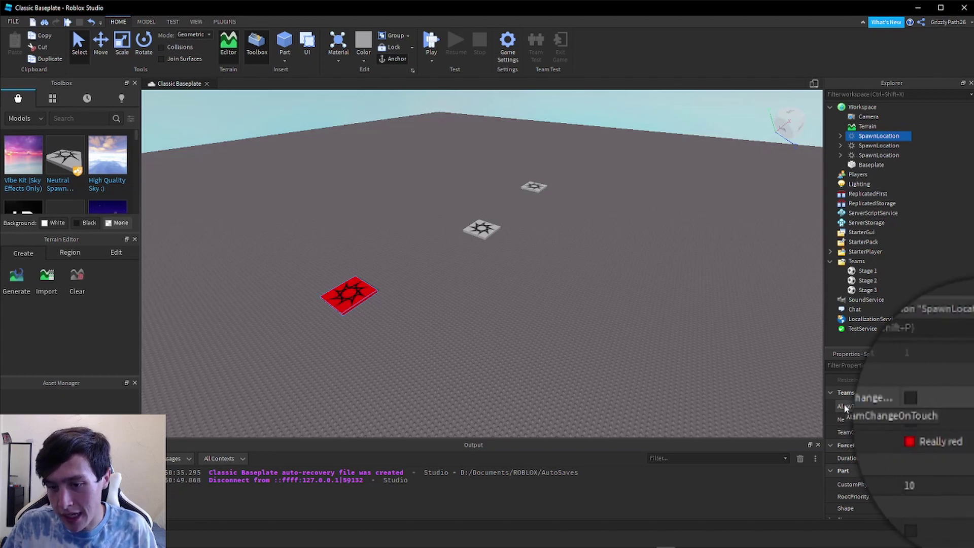
Enable AllowTeamChangeOnTouch and turn Neutral off on the red spawn pad.
{"action": "left_click", "coordinate": [904, 399]}
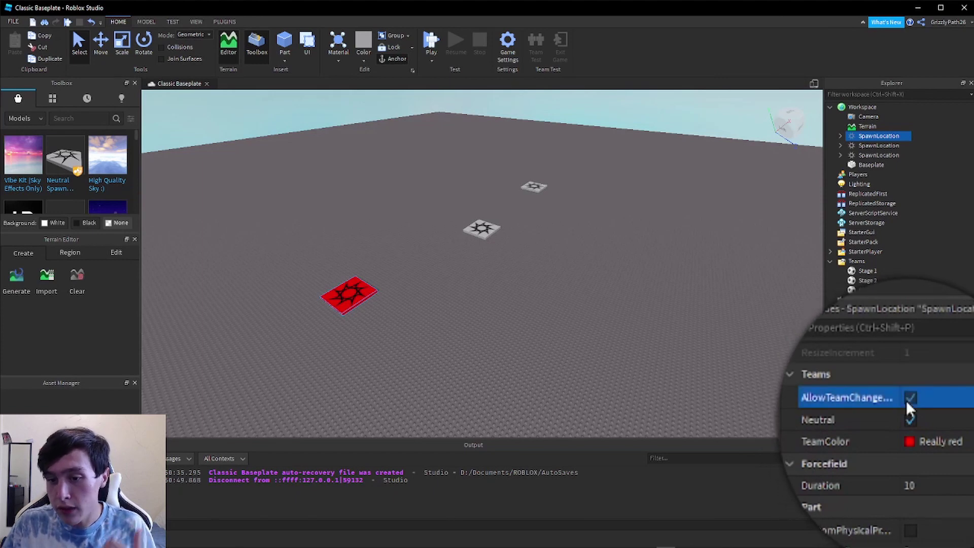
{"action": "left_click", "coordinate": [907, 417]}
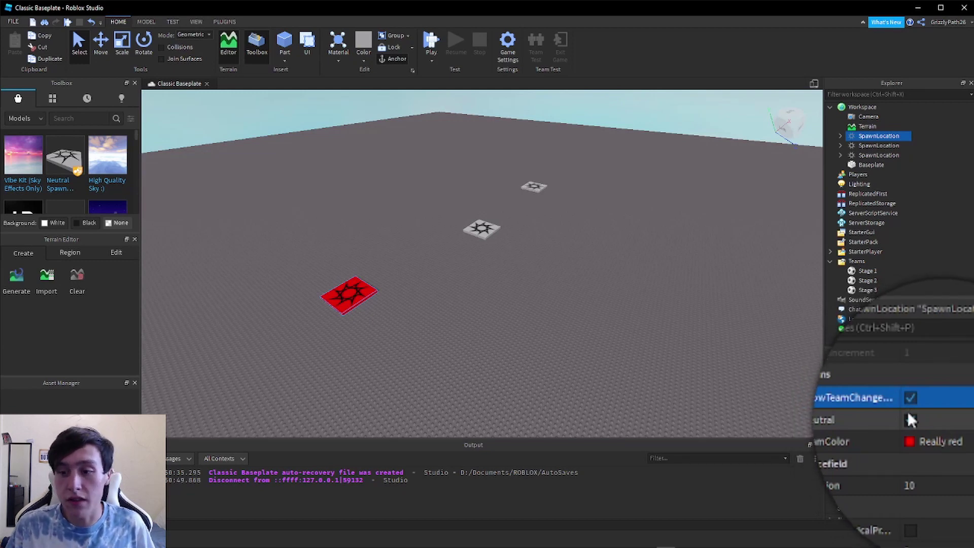
{"action": "left_click", "coordinate": [910, 418]}
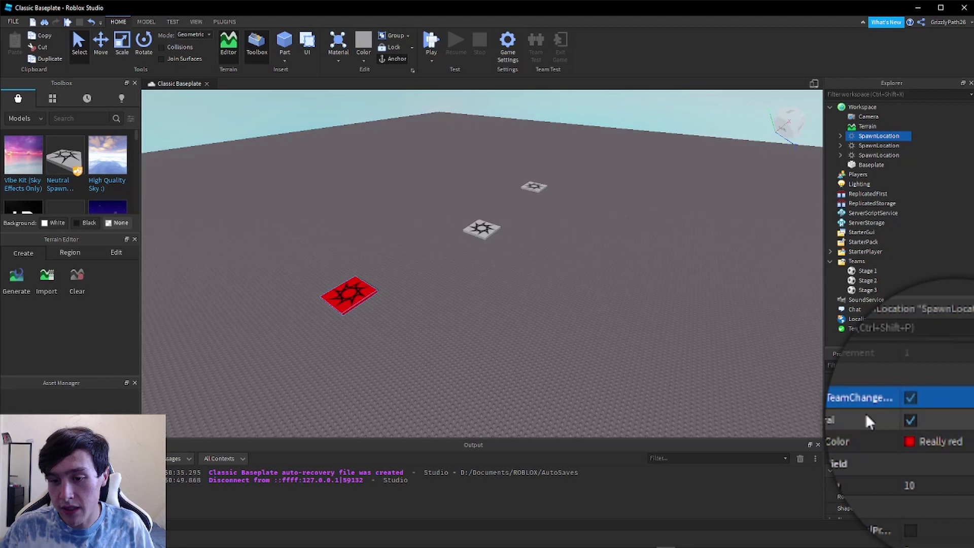
{"action": "left_click", "coordinate": [909, 420]}
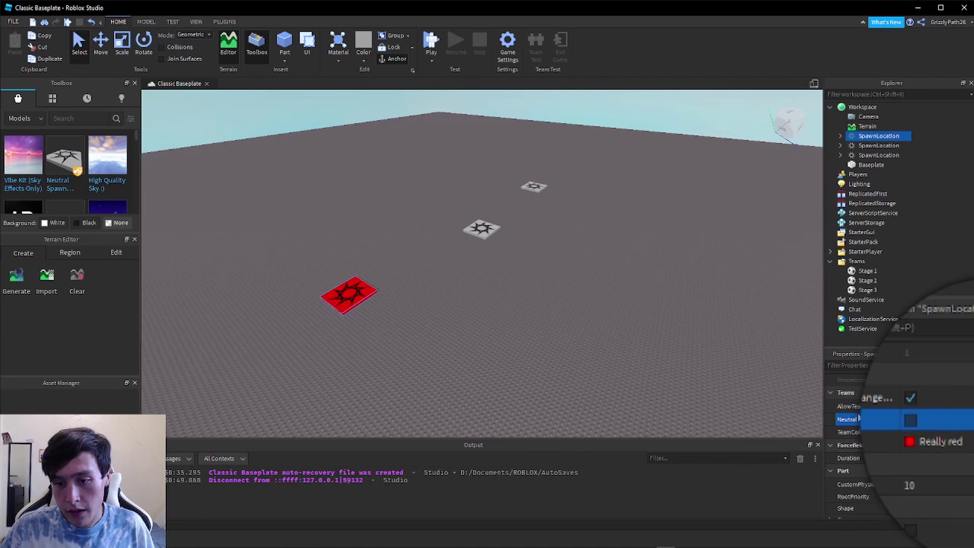
{"action": "left_click", "coordinate": [486, 227]}
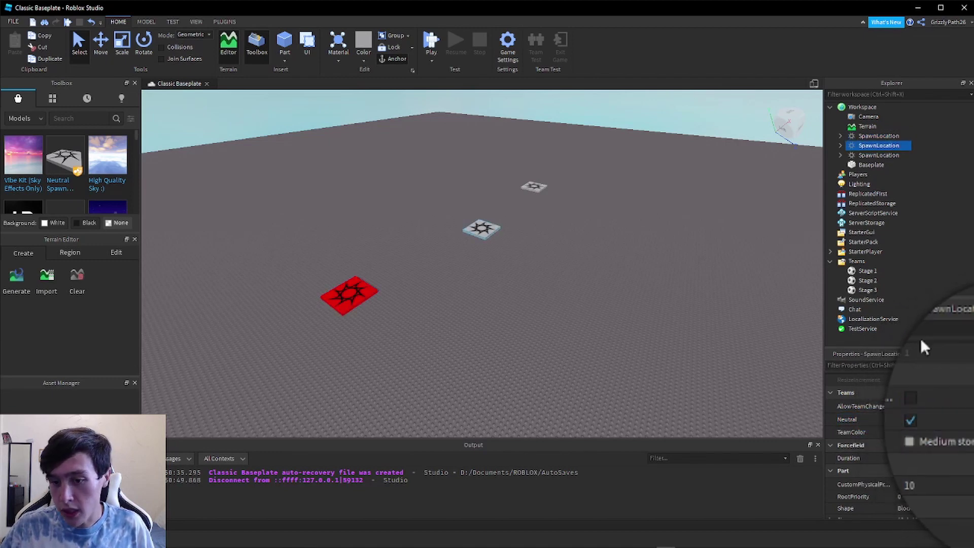
Enable team change on touch and turn Neutral off for the middle pad, noting Stage 2's colour.
{"action": "left_click", "coordinate": [902, 406]}
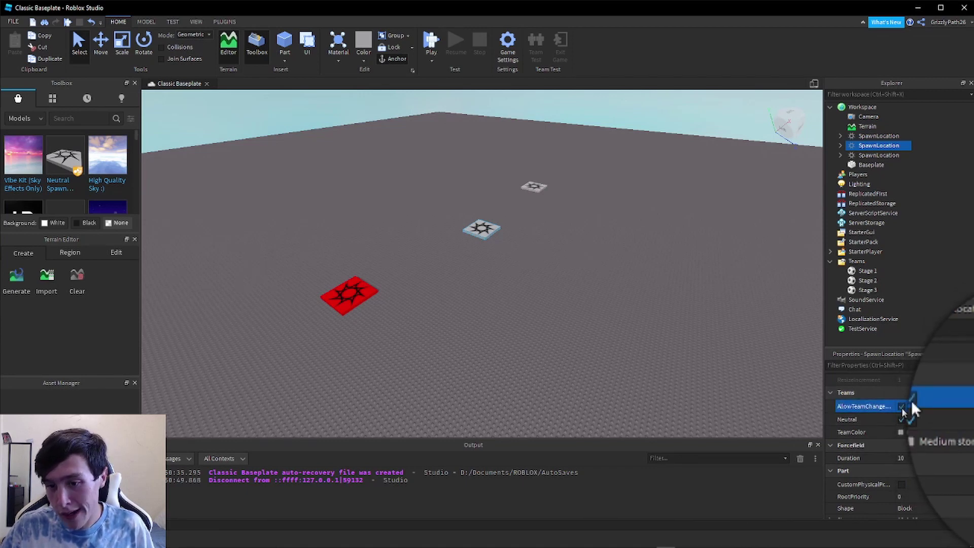
{"action": "left_click", "coordinate": [901, 420]}
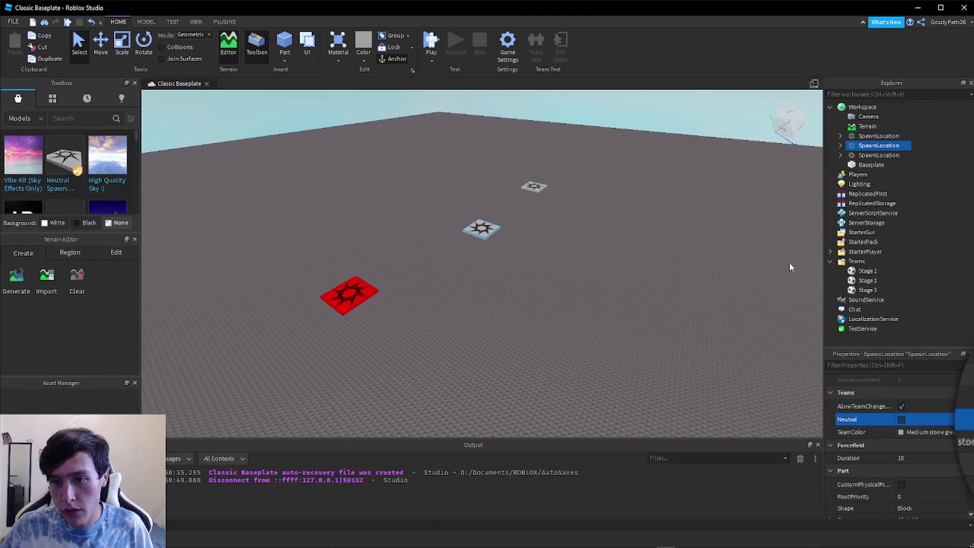
{"action": "left_click", "coordinate": [868, 282]}
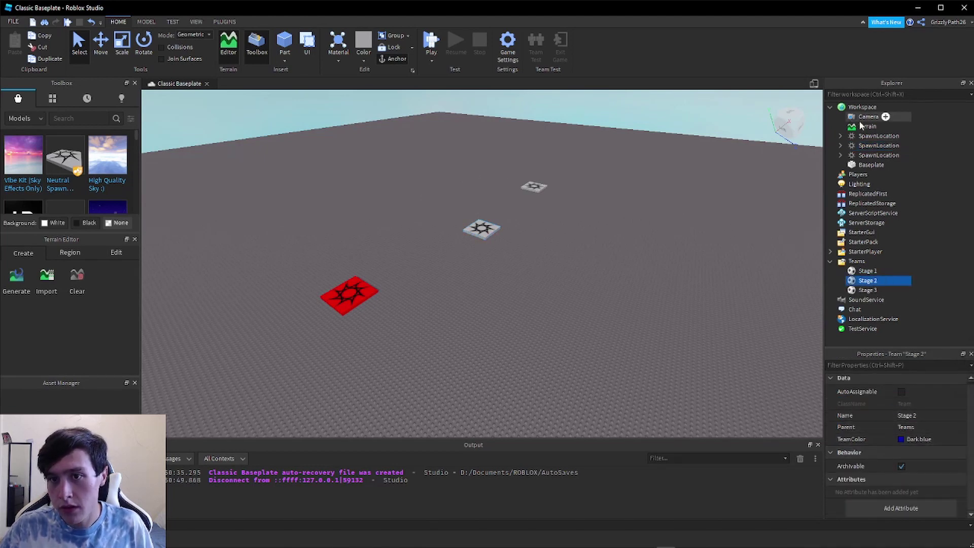
{"action": "left_click", "coordinate": [475, 228]}
{"action": "scroll", "coordinate": [935, 455], "scroll_direction": "down", "scroll_amount": 5}
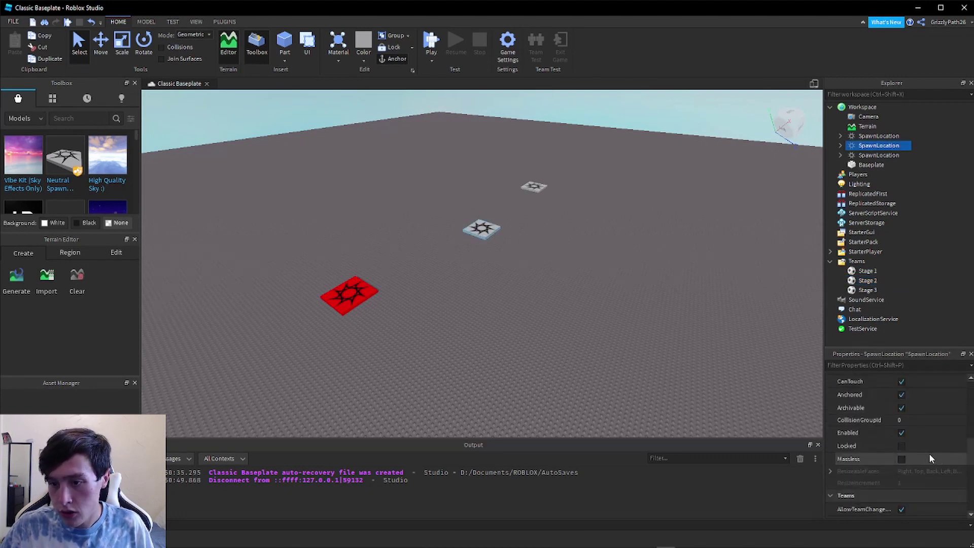
{"action": "scroll", "coordinate": [929, 458], "scroll_direction": "down", "scroll_amount": 4}
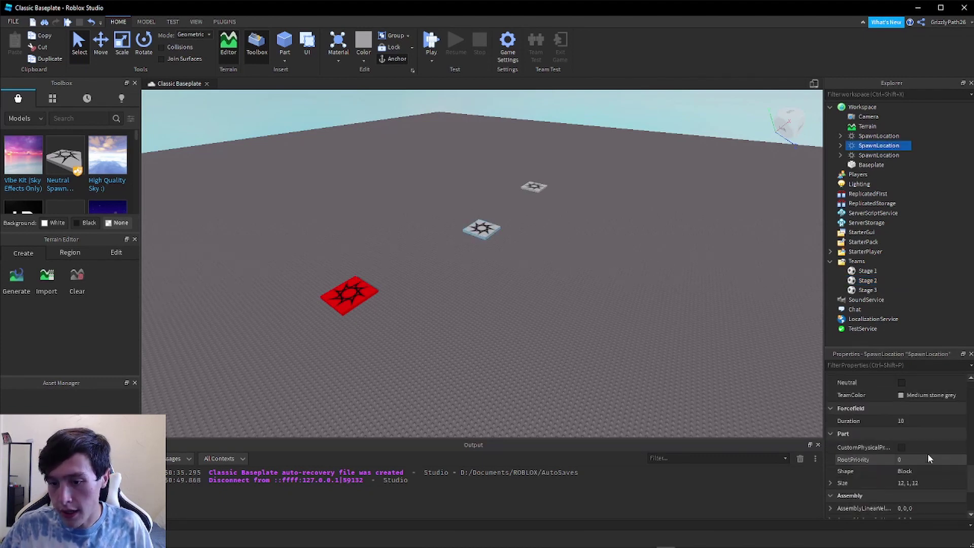
Set the middle spawn's TeamColor and BrickColor to Dark blue.
{"action": "left_click", "coordinate": [919, 398]}
{"action": "left_click", "coordinate": [919, 397]}
{"action": "left_click", "coordinate": [956, 360]}
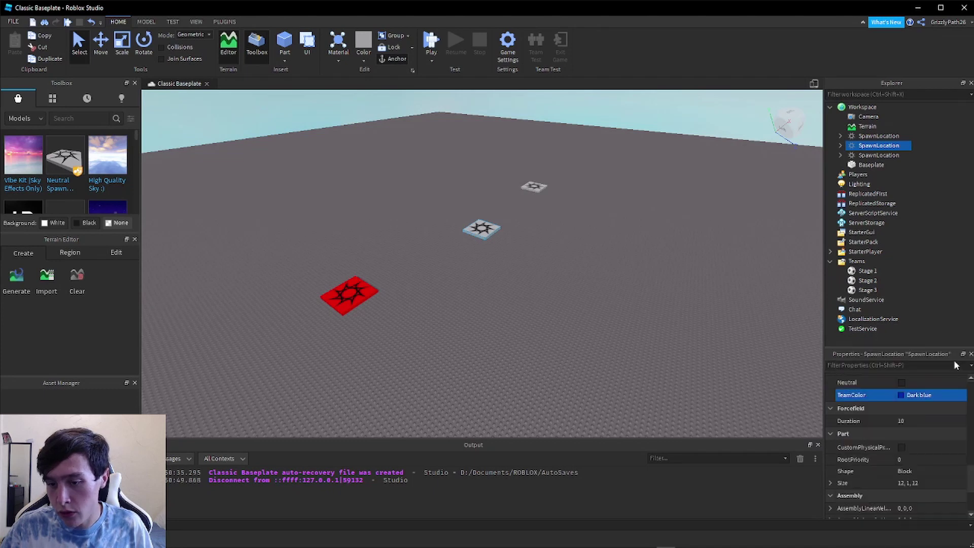
{"action": "scroll", "coordinate": [892, 437], "scroll_direction": "up", "scroll_amount": 3}
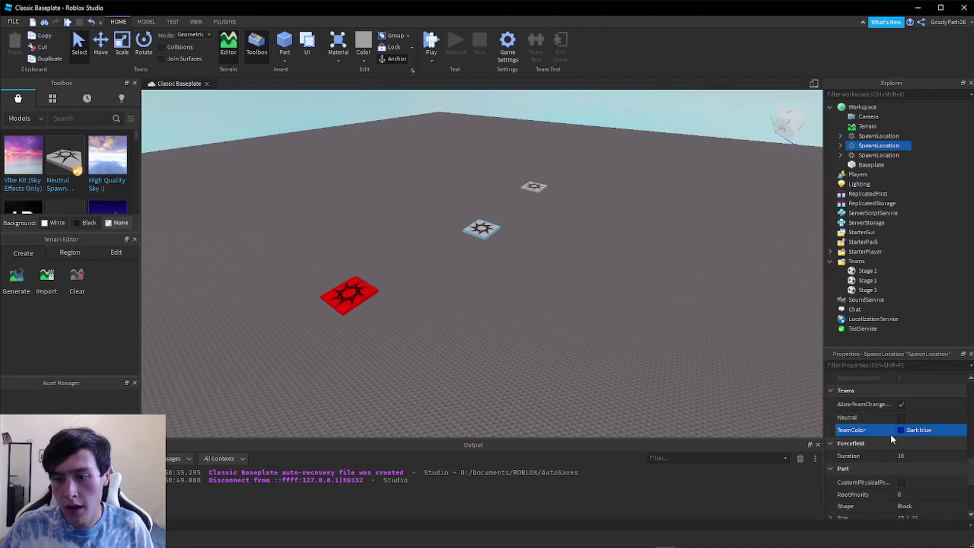
{"action": "scroll", "coordinate": [890, 433], "scroll_direction": "up", "scroll_amount": 10}
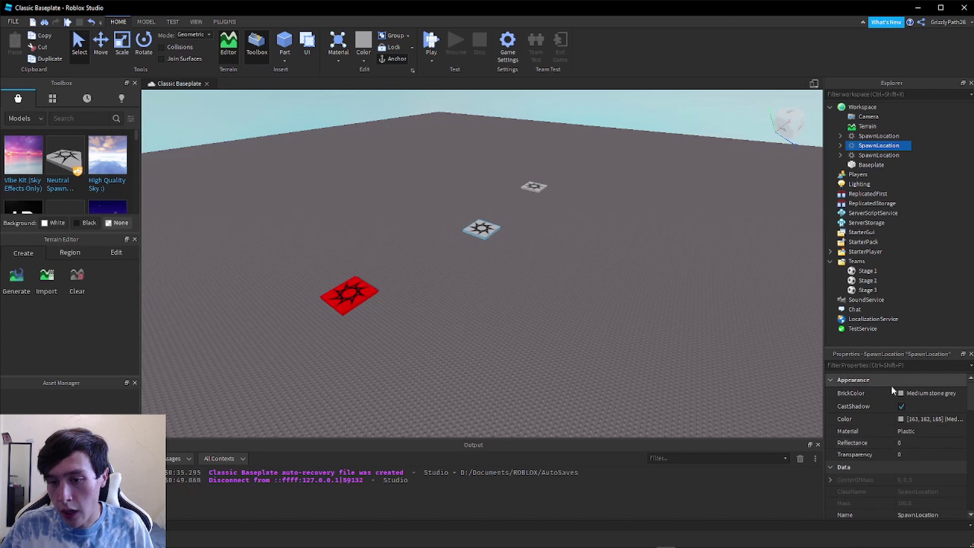
{"action": "left_click", "coordinate": [949, 392]}
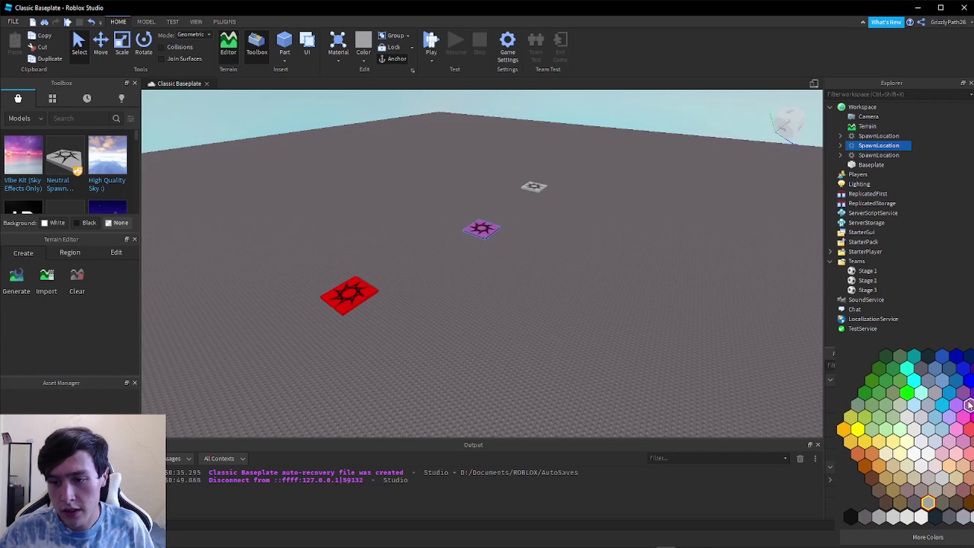
{"action": "left_click", "coordinate": [955, 361]}
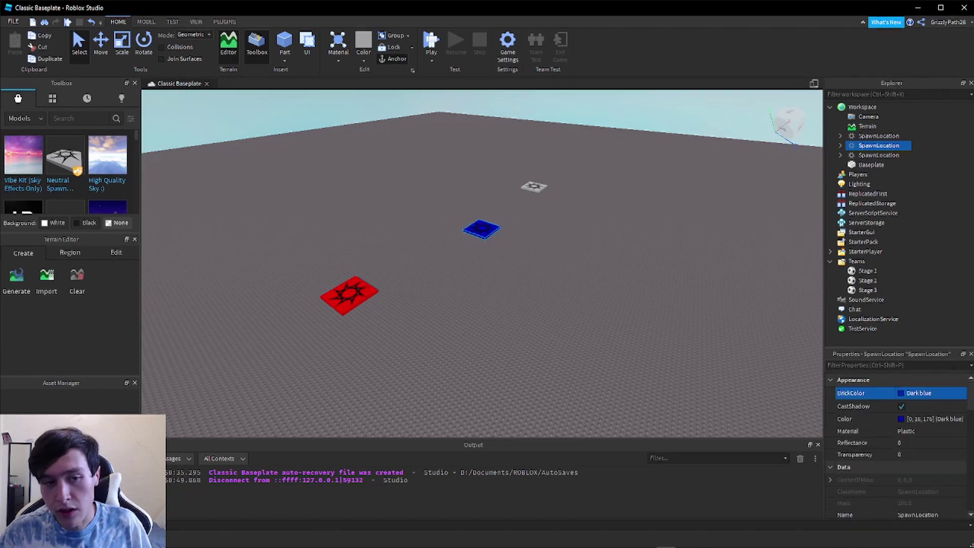
Colour the far spawn pad New Yeller after checking the Stage 3 team's colour.
{"action": "left_click", "coordinate": [540, 188]}
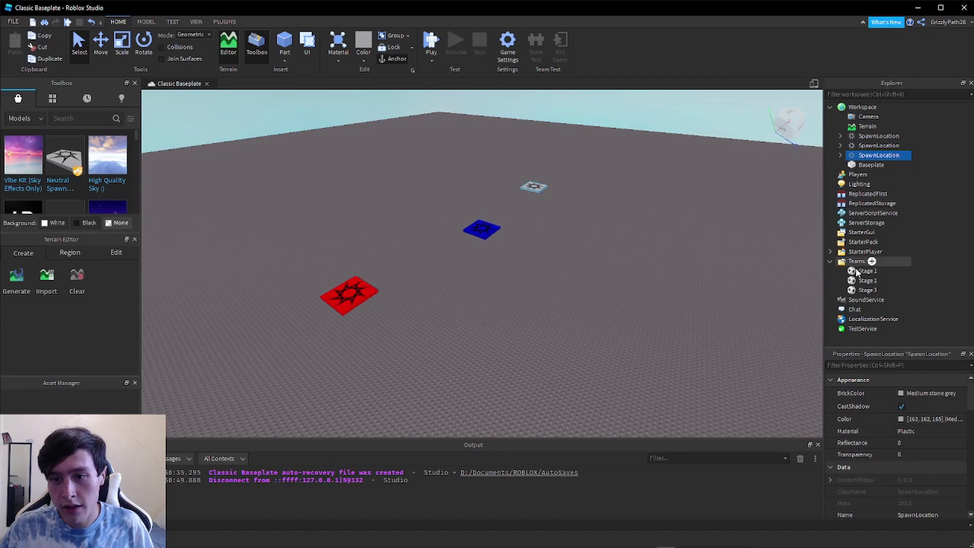
{"action": "left_click", "coordinate": [856, 289]}
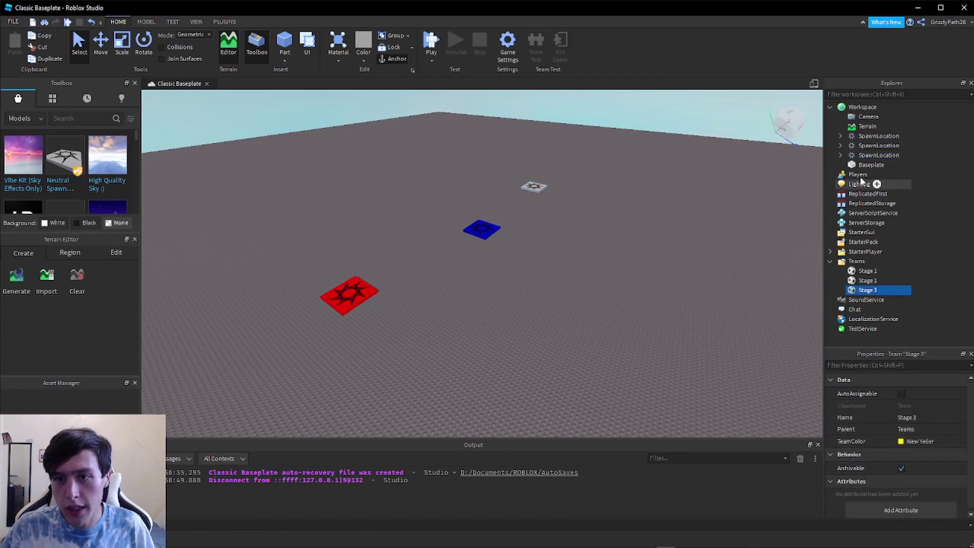
{"action": "left_click", "coordinate": [534, 184]}
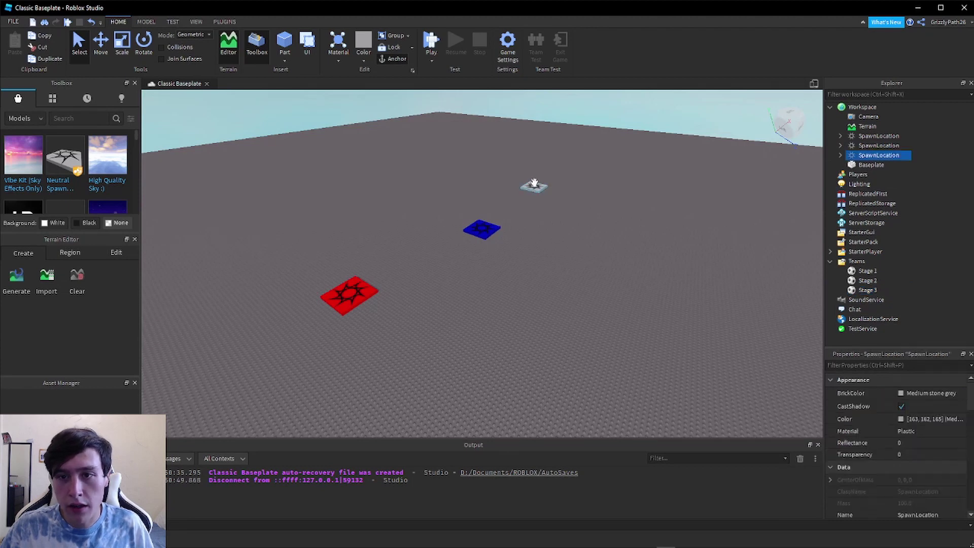
{"action": "left_click", "coordinate": [919, 392]}
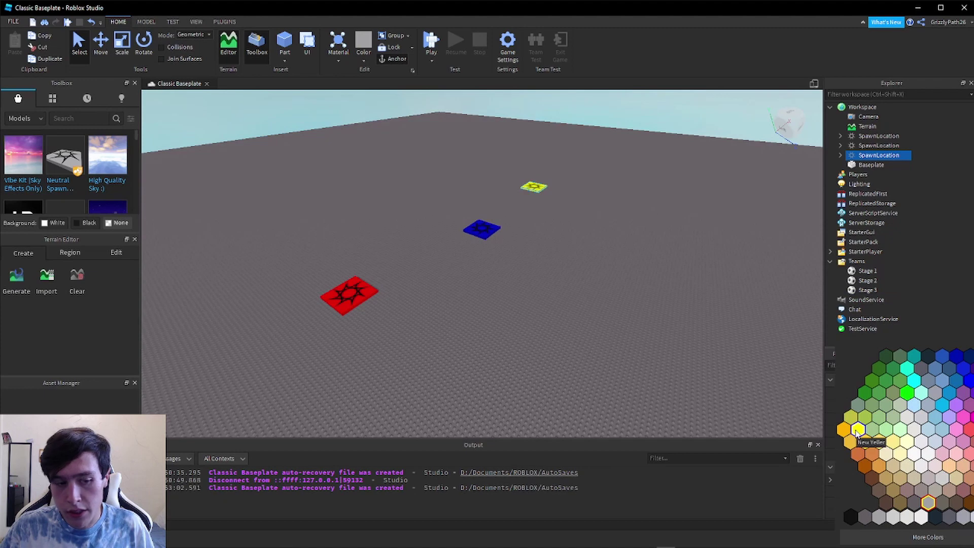
{"action": "left_click", "coordinate": [856, 430]}
{"action": "scroll", "coordinate": [874, 442], "scroll_direction": "down", "scroll_amount": 5}
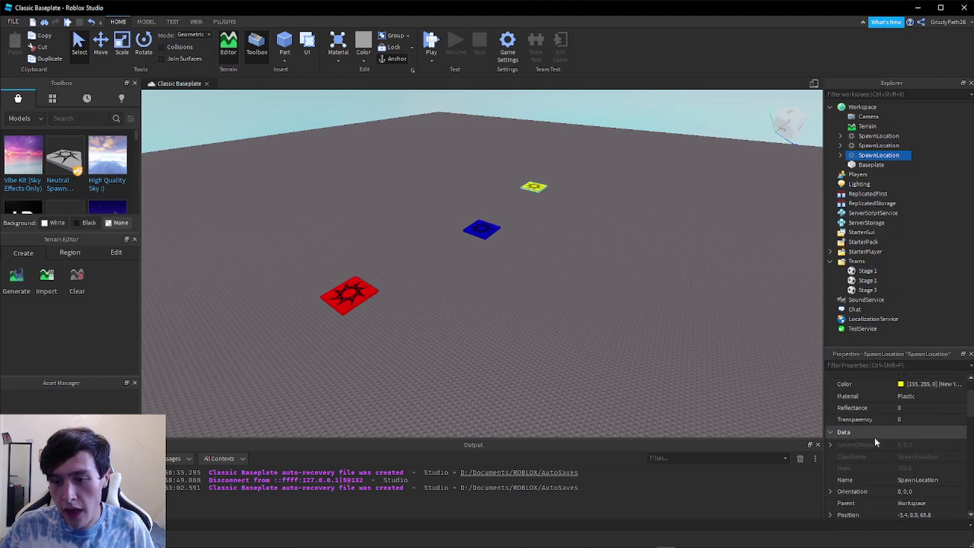
{"action": "scroll", "coordinate": [875, 440], "scroll_direction": "down", "scroll_amount": 3}
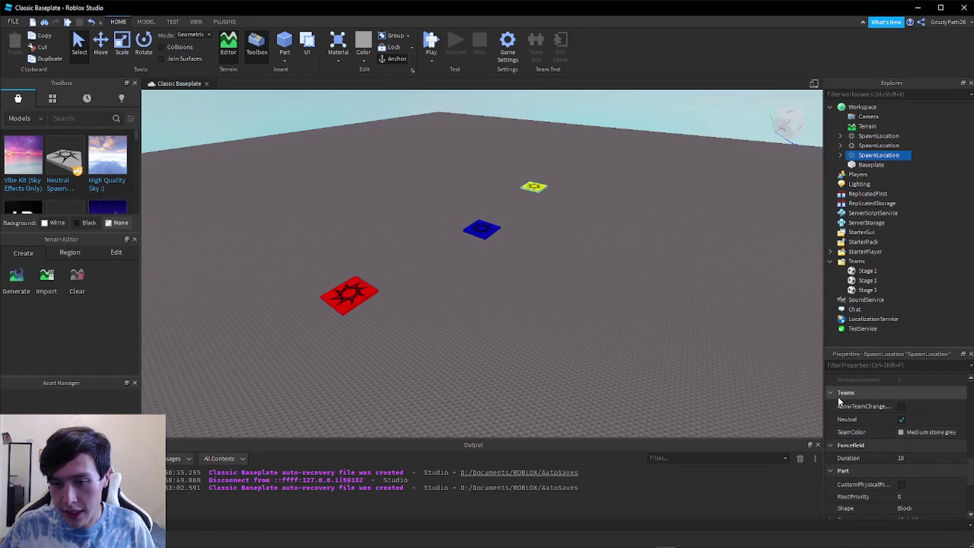
Enable team change on touch, turn Neutral off, and set TeamColor to New Yeller.
{"action": "left_click", "coordinate": [901, 408]}
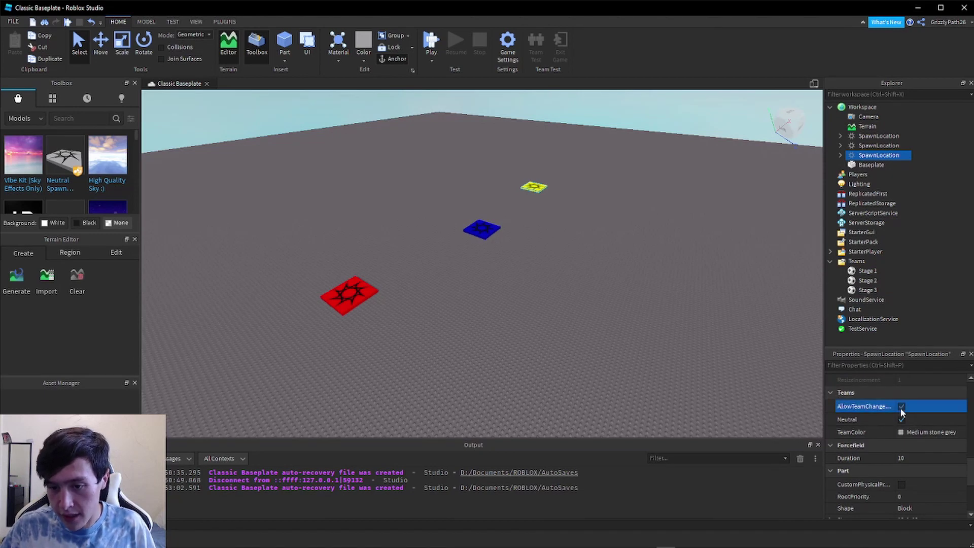
{"action": "left_click", "coordinate": [902, 419]}
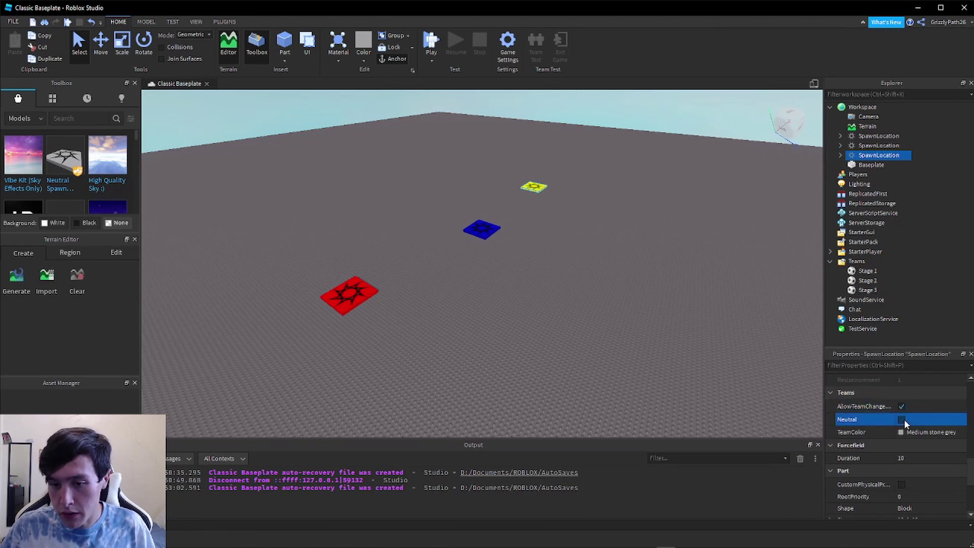
{"action": "left_click", "coordinate": [907, 435]}
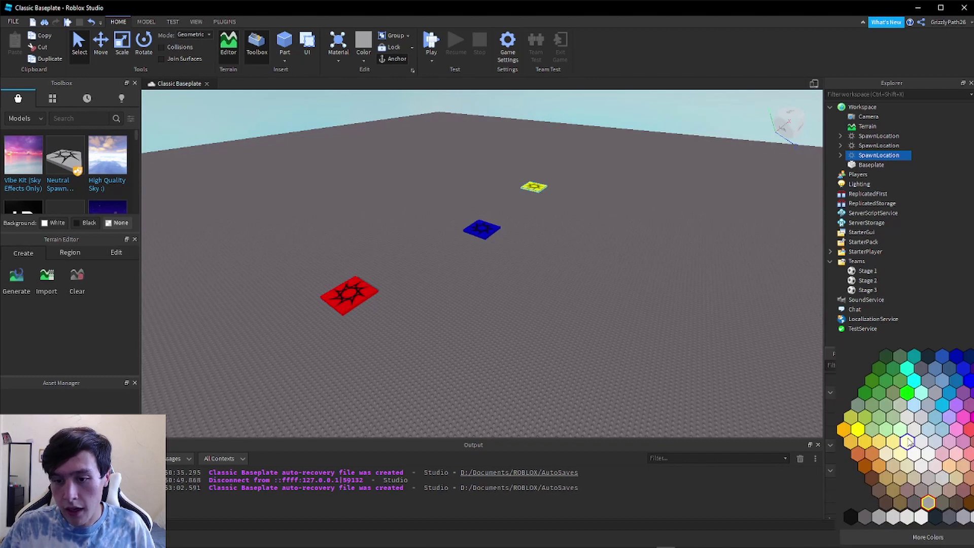
{"action": "left_click", "coordinate": [858, 431]}
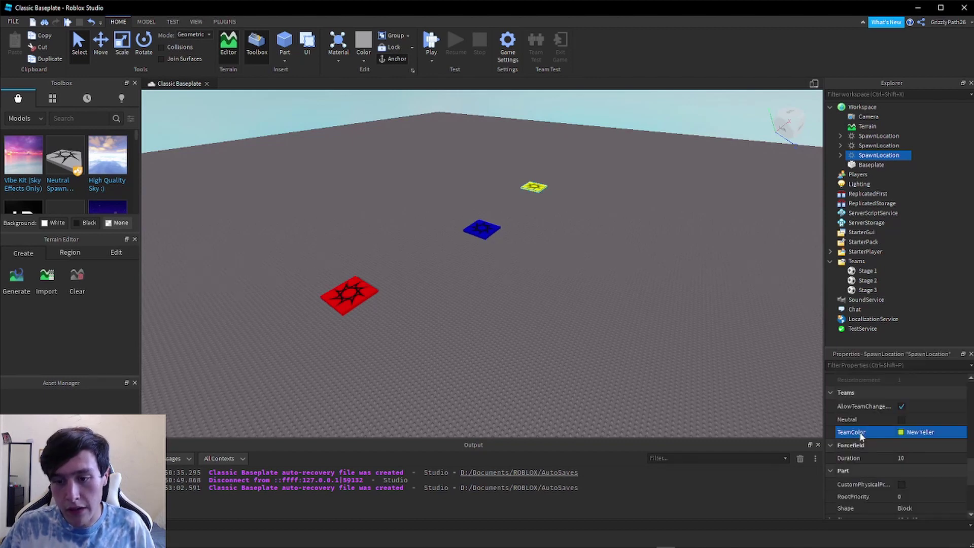
{"action": "left_click", "coordinate": [436, 40]}
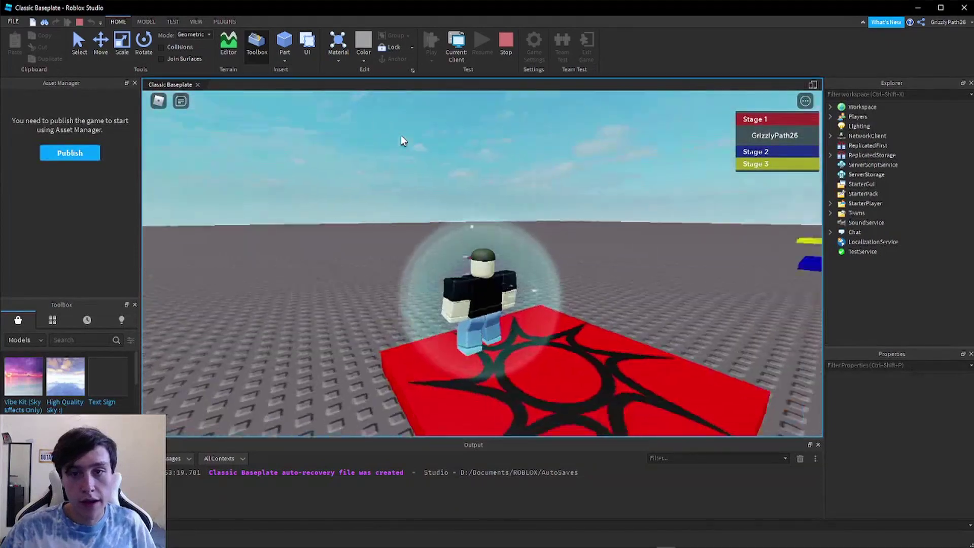
{"action": "right_click_drag", "start_coordinate": [401, 141], "coordinate": [401, 141]}
{"action": "key", "text": "w"}
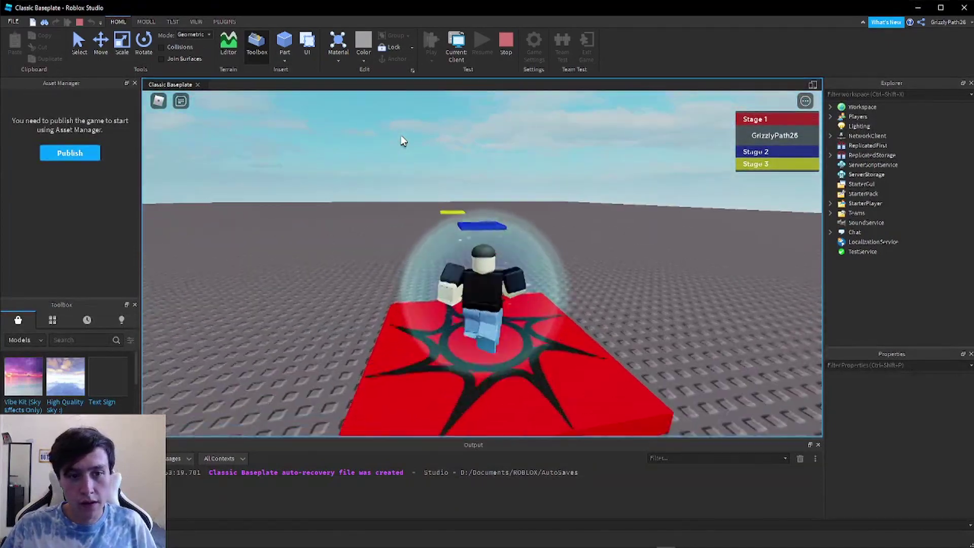
{"action": "key", "text": "w"}
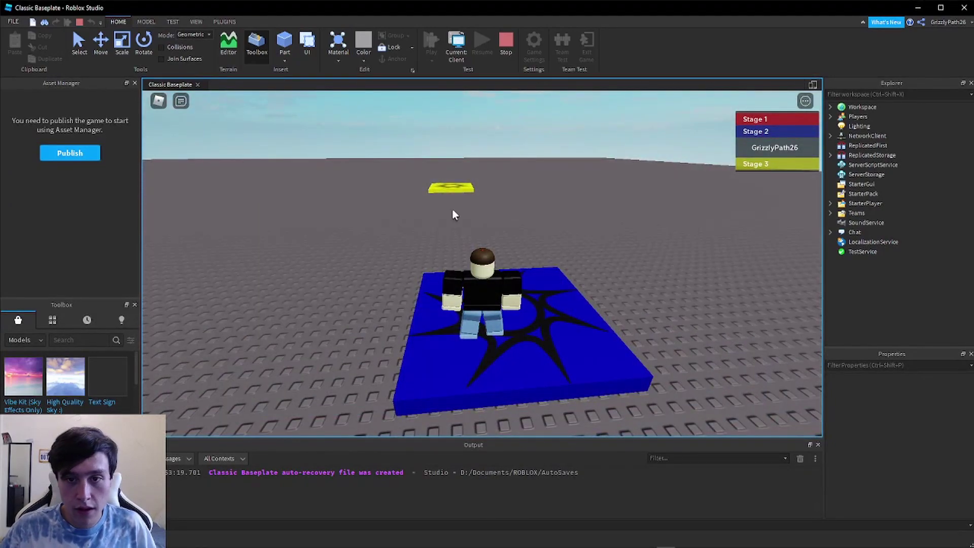
{"action": "key", "text": "w"}
{"action": "key", "text": "w"}
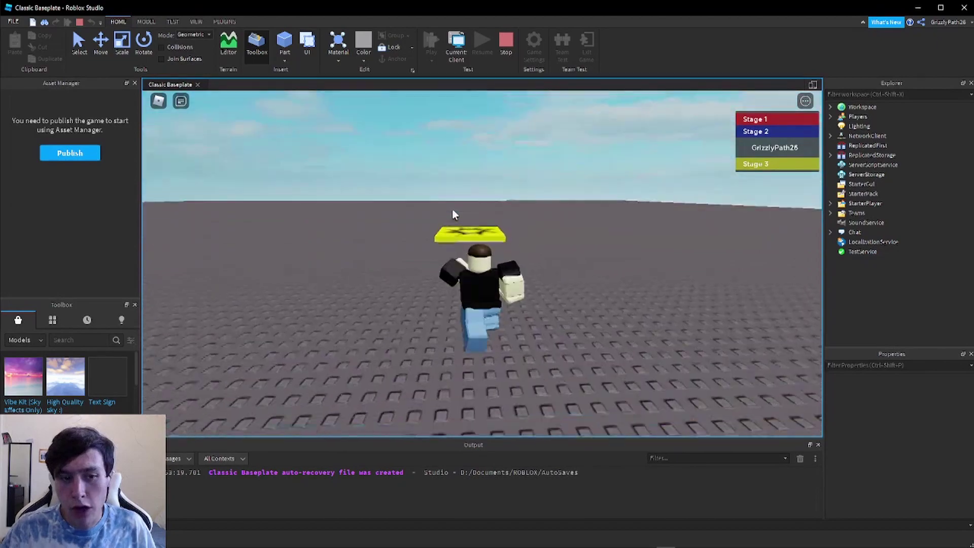
{"action": "key", "text": "w"}
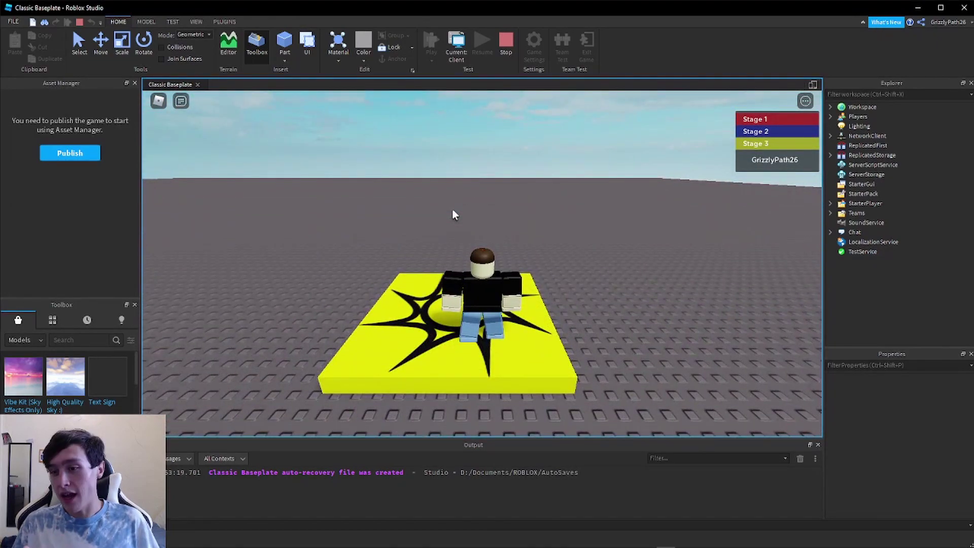
{"action": "left_click", "coordinate": [506, 40]}
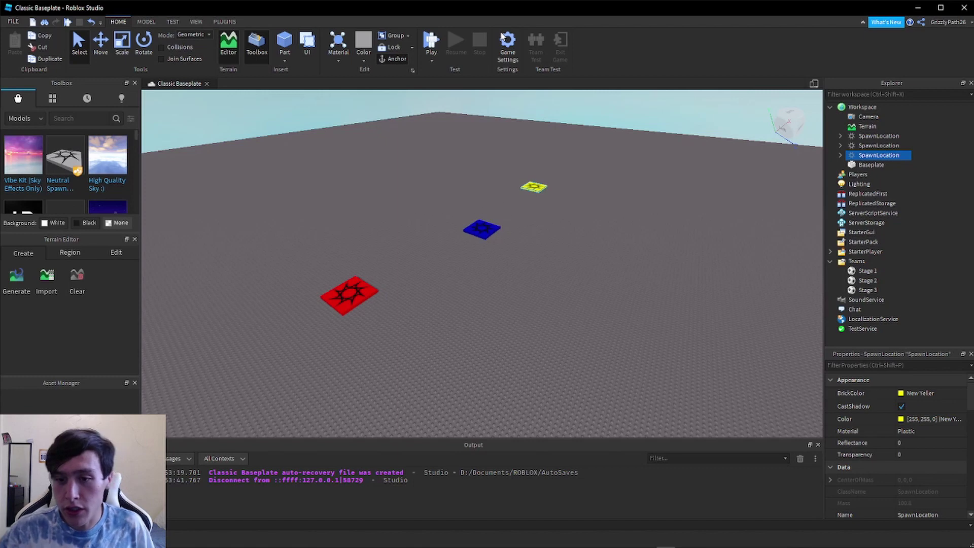
Rename the Stage 1 team to Crazy Stairs.
{"action": "left_click", "coordinate": [865, 271]}
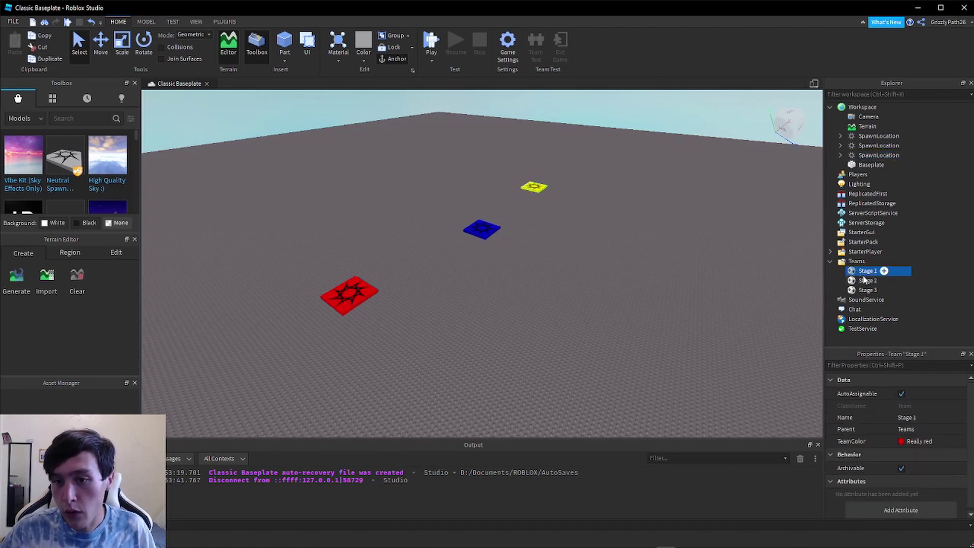
{"action": "left_click", "coordinate": [923, 416]}
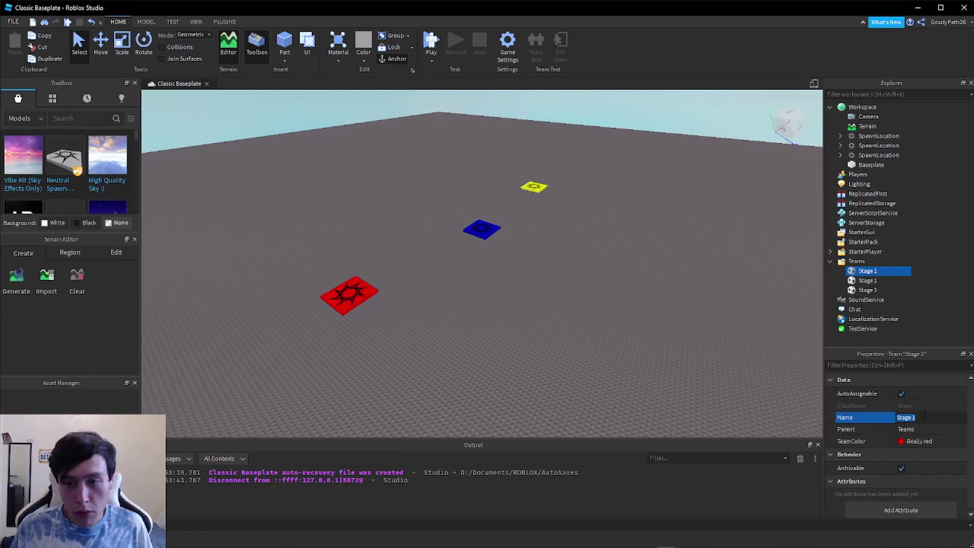
{"action": "key", "text": "BackSpace"}
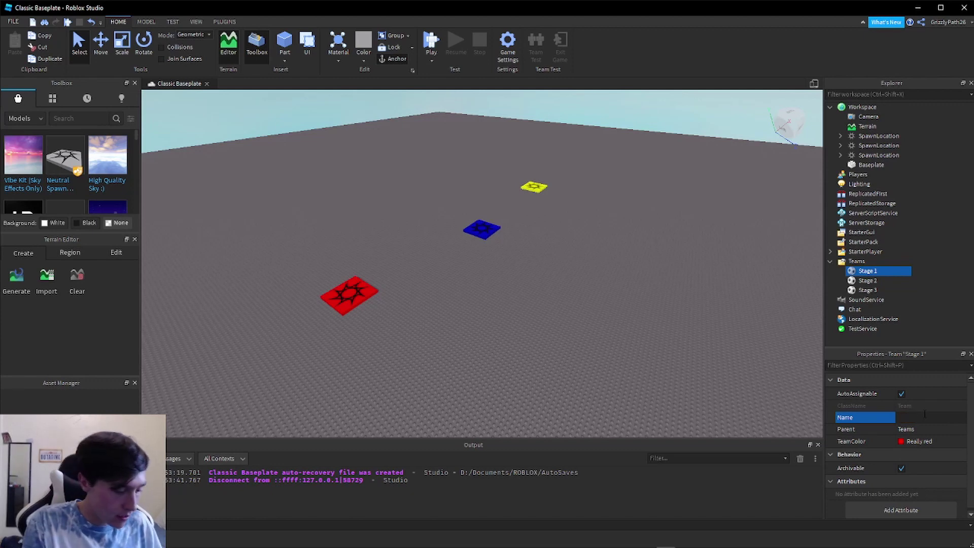
{"action": "type", "text": "Crazy"}
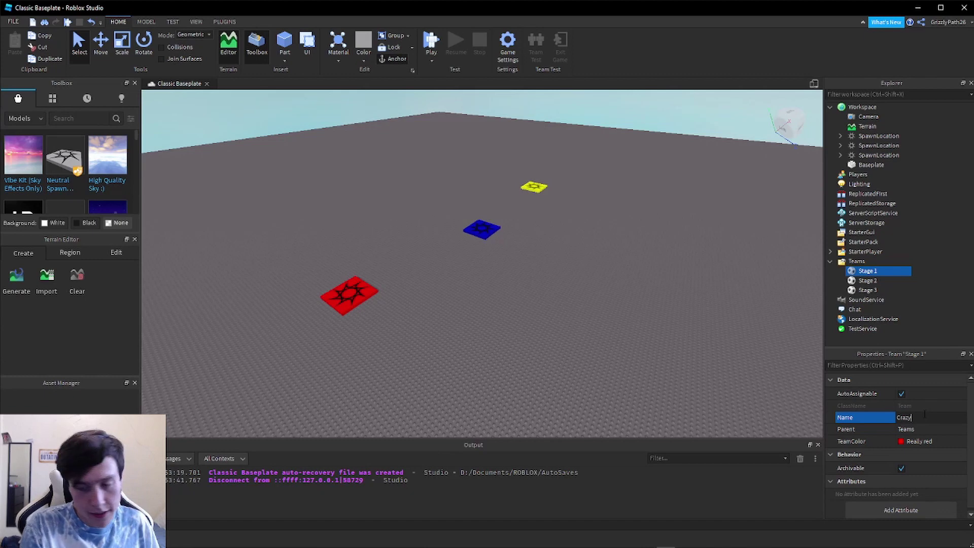
{"action": "type", "text": " Stairs"}
{"action": "key", "text": "Return"}
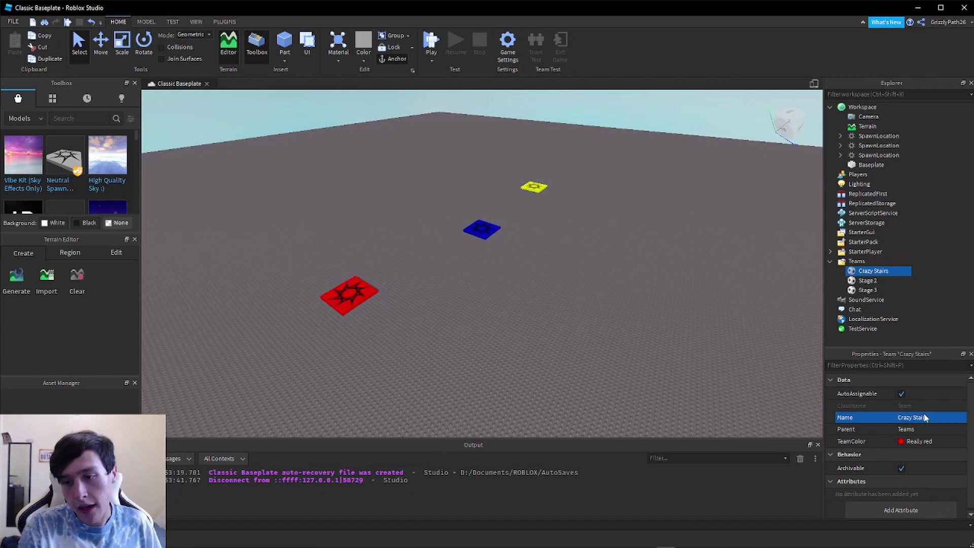
Rename the Stage 2 team to Lava Pool.
{"action": "left_click", "coordinate": [867, 280]}
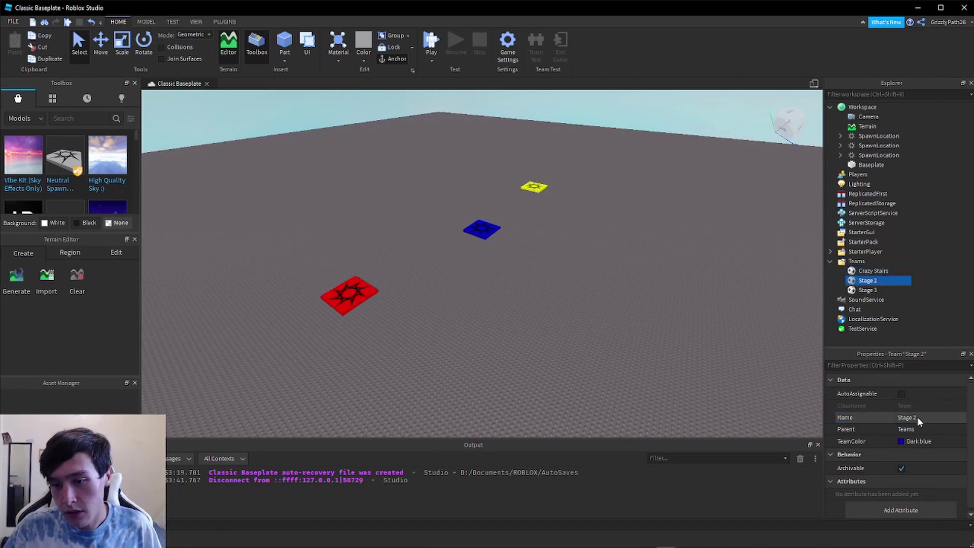
{"action": "left_click", "coordinate": [916, 418]}
{"action": "key", "text": "BackSpace"}
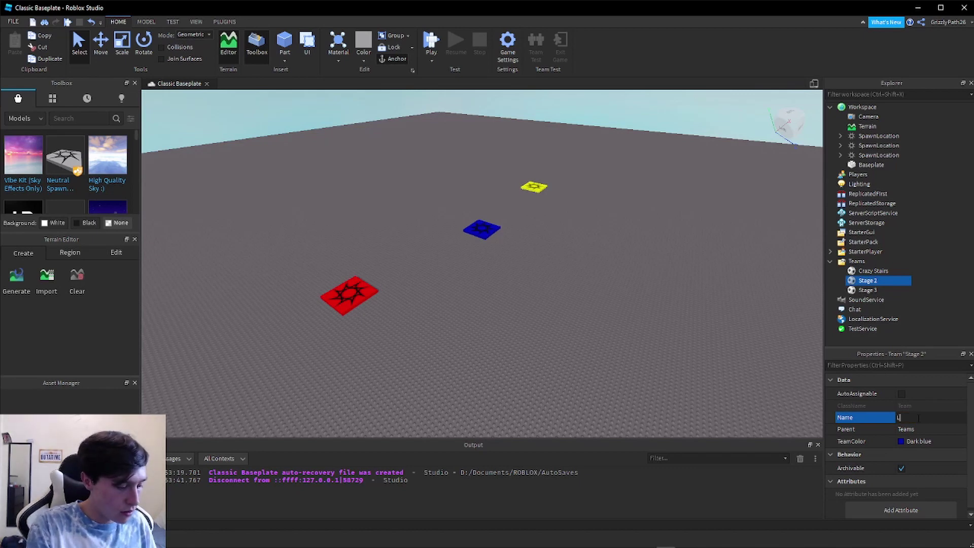
{"action": "type", "text": "Lava Po"}
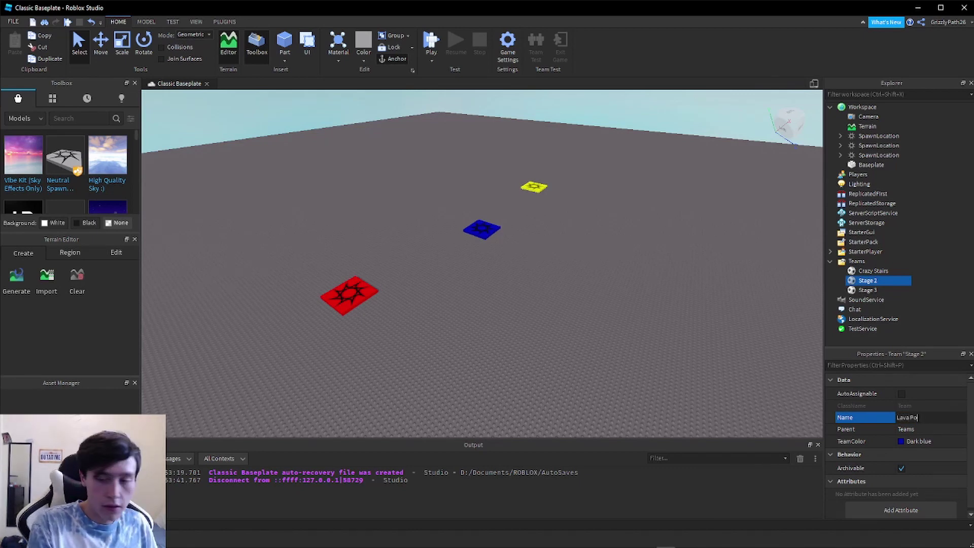
{"action": "type", "text": "ol"}
{"action": "key", "text": "Return"}
Rename the Stage 3 team to Big Cat.
{"action": "left_click", "coordinate": [867, 290]}
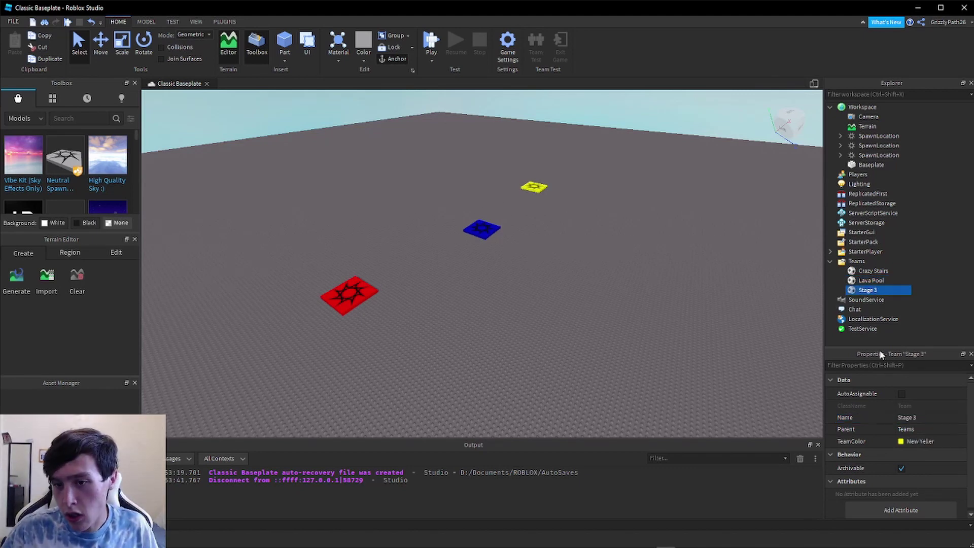
{"action": "left_click", "coordinate": [897, 417]}
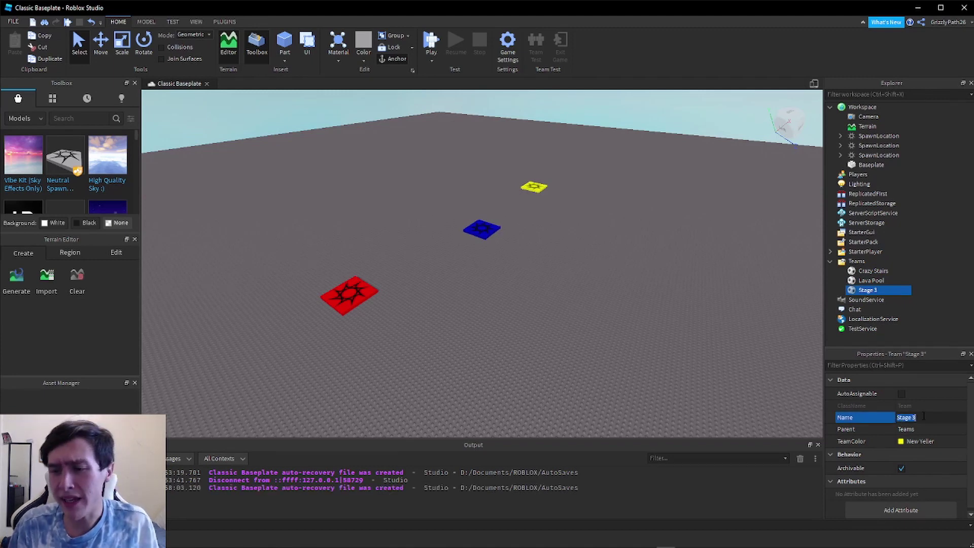
{"action": "type", "text": "B"}
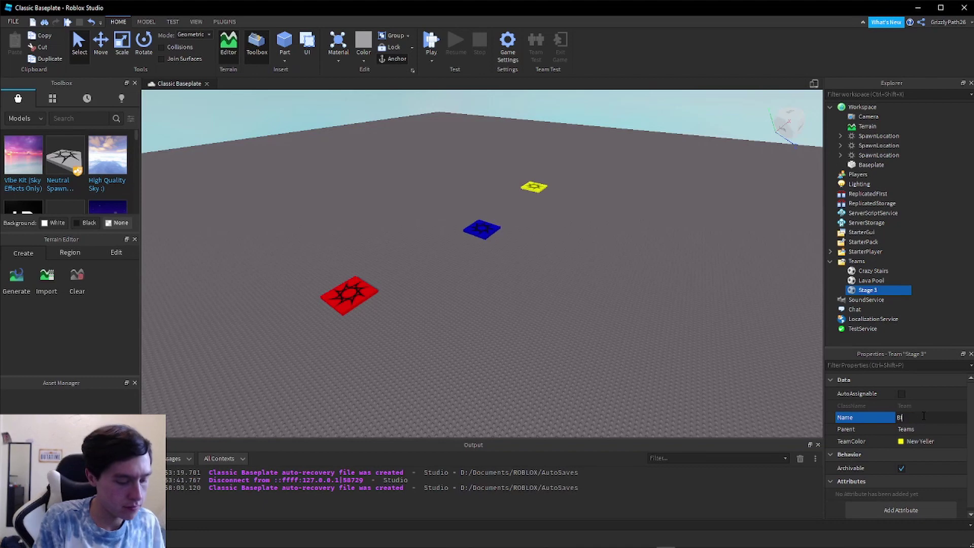
{"action": "type", "text": "ig Cat"}
{"action": "key", "text": "Return"}
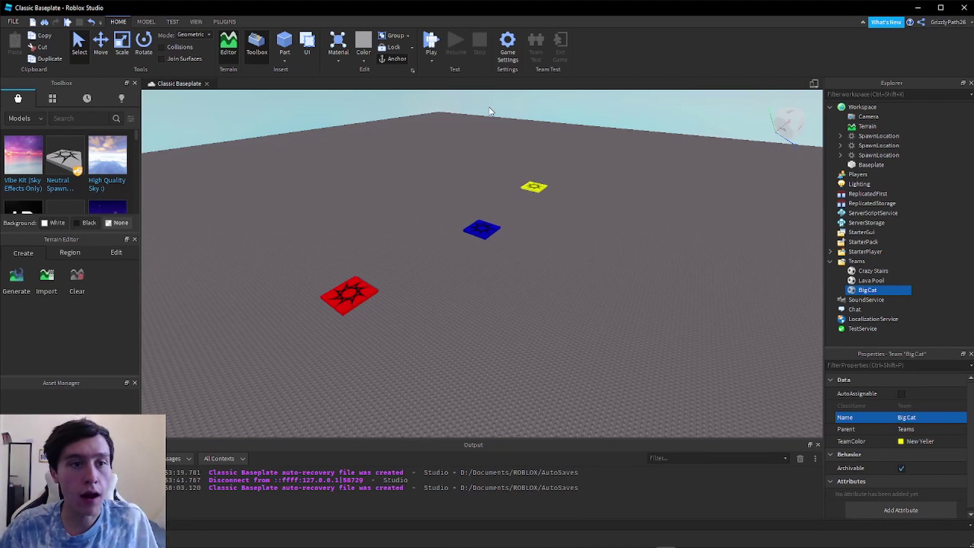
Play-test and walk from the red pad across the blue pad onto the yellow Big Cat pad.
{"action": "left_click", "coordinate": [426, 39]}
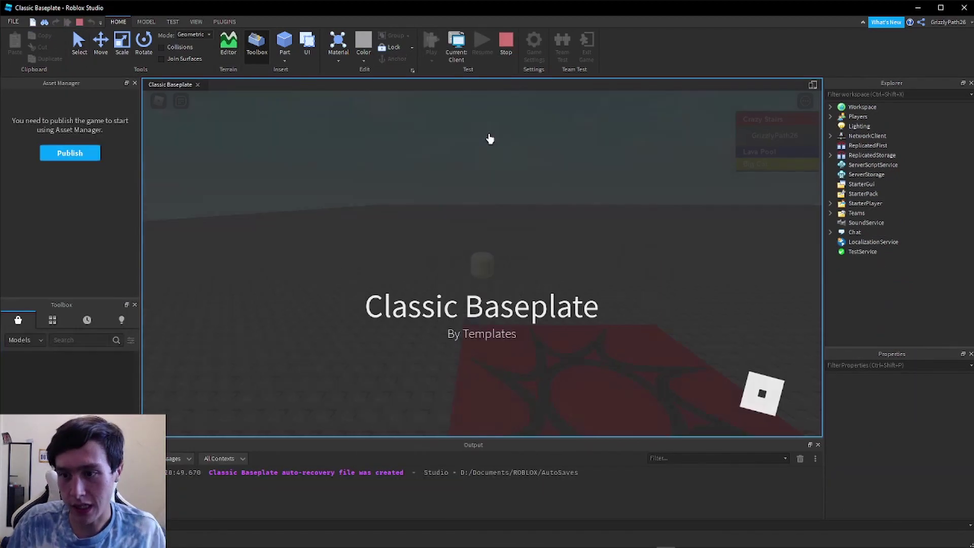
{"action": "key", "text": "w"}
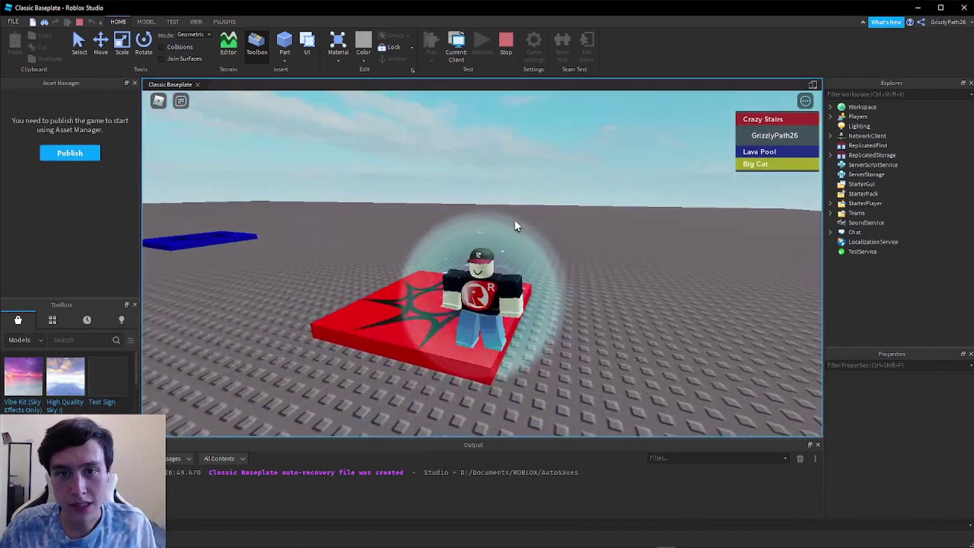
{"action": "key", "text": "w"}
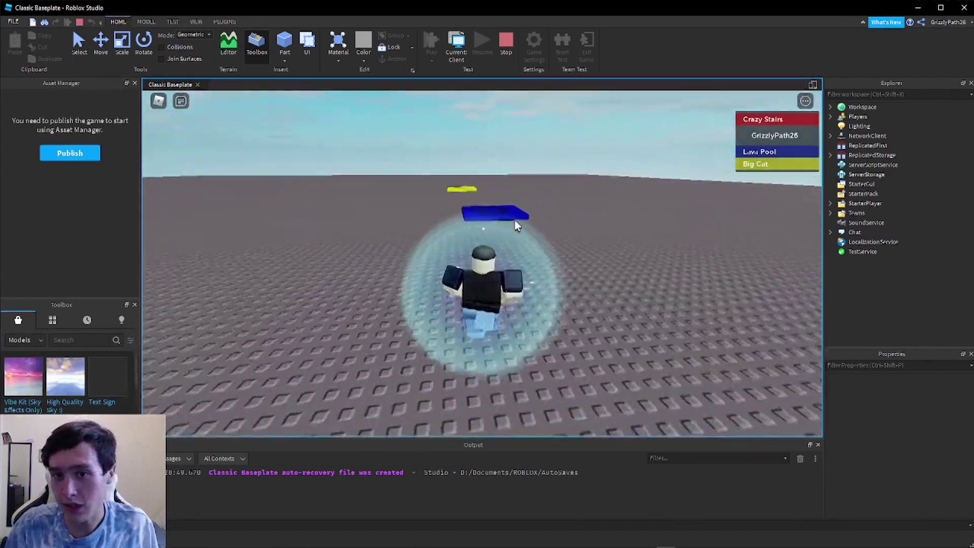
{"action": "key", "text": "w"}
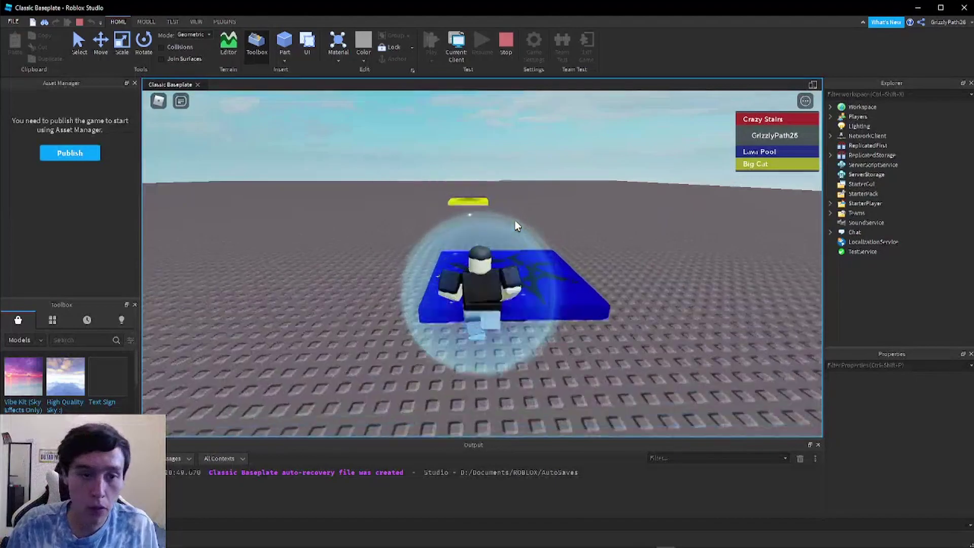
{"action": "key", "text": "w"}
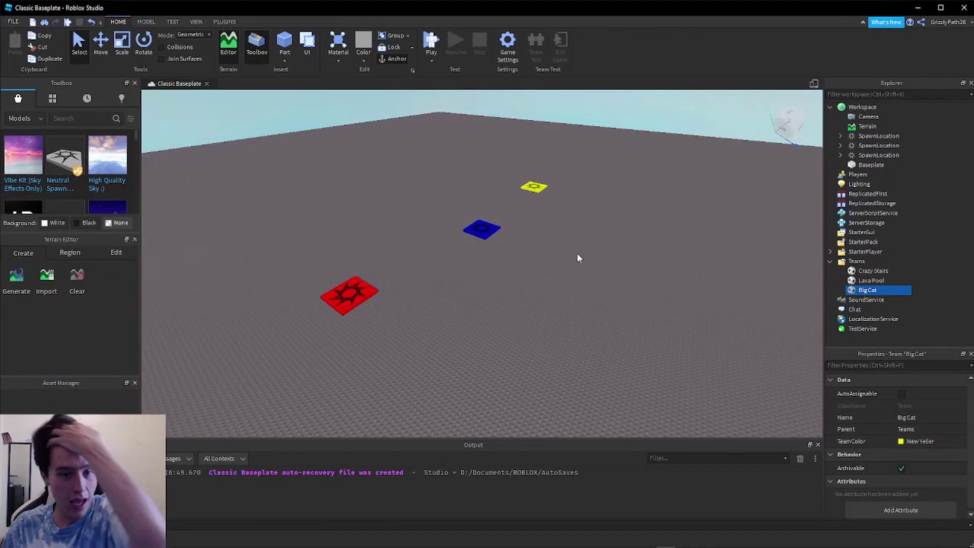
Insert a new team under Teams, name it FINAL, and give it Dirt brown TeamColor.
{"action": "right_click_drag", "start_coordinate": [577, 253], "coordinate": [579, 267]}
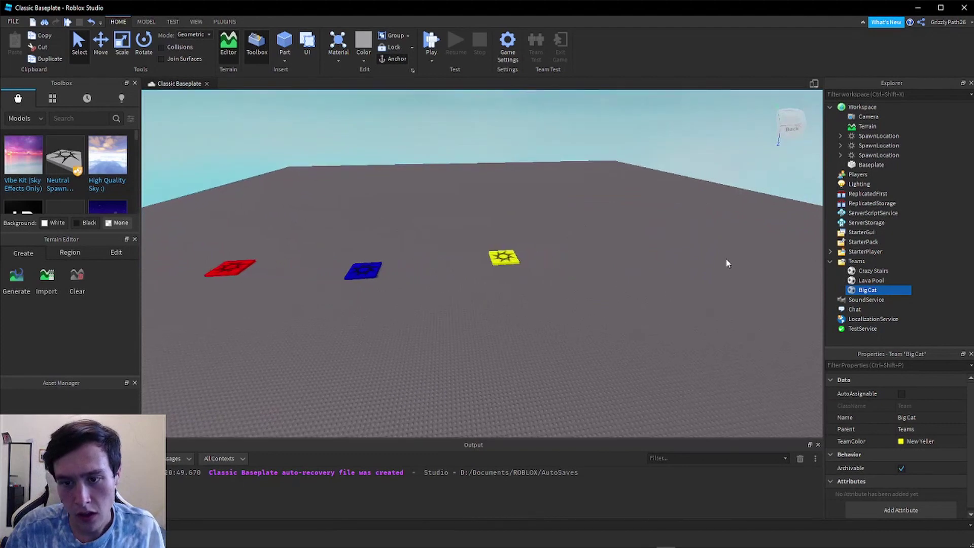
{"action": "left_click", "coordinate": [871, 261]}
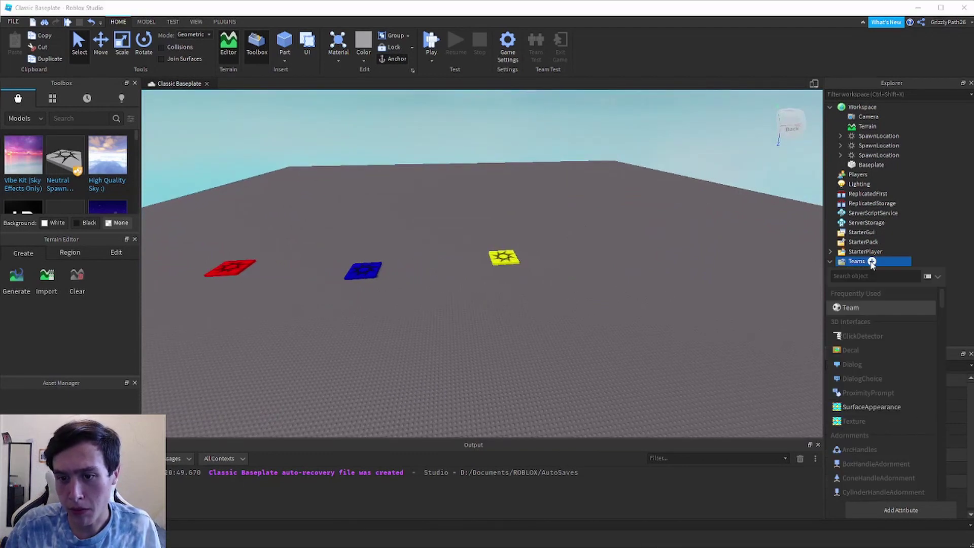
{"action": "left_click", "coordinate": [860, 307]}
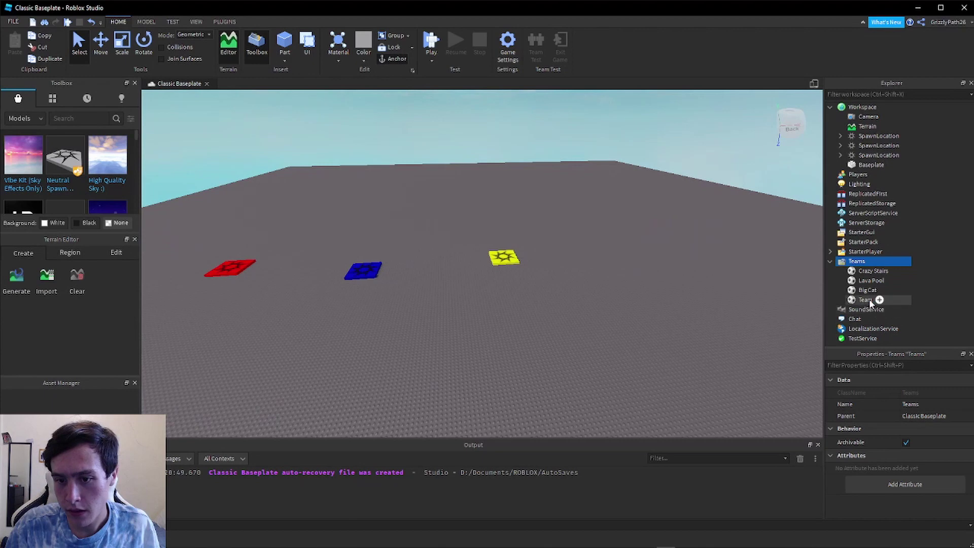
{"action": "left_click", "coordinate": [868, 300]}
{"action": "left_click", "coordinate": [919, 416]}
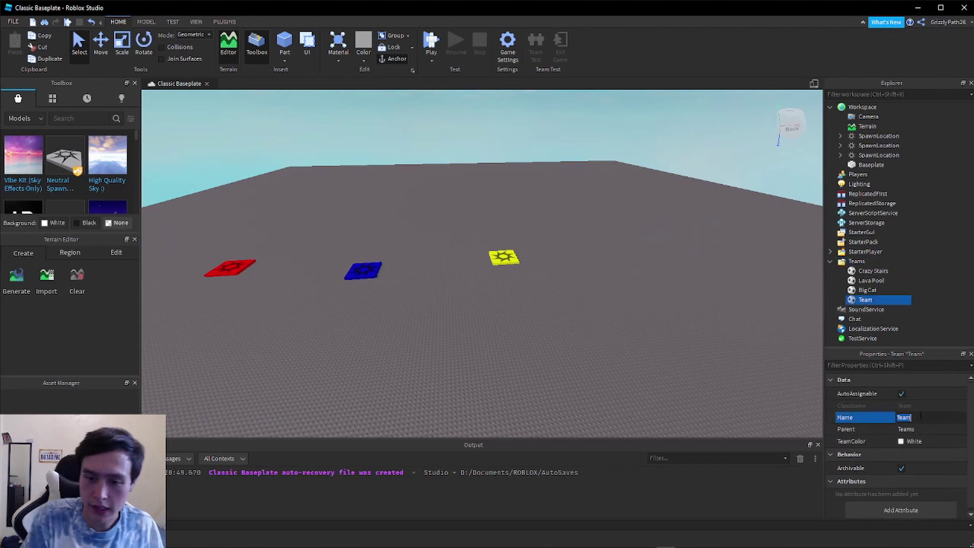
{"action": "key", "text": "BackSpace"}
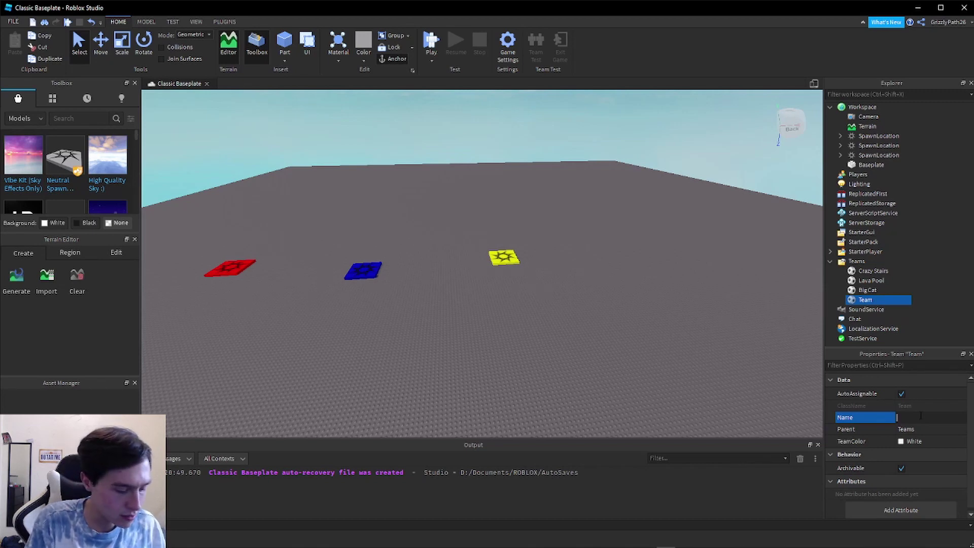
{"action": "type", "text": "FinAL"}
{"action": "key", "text": "Return"}
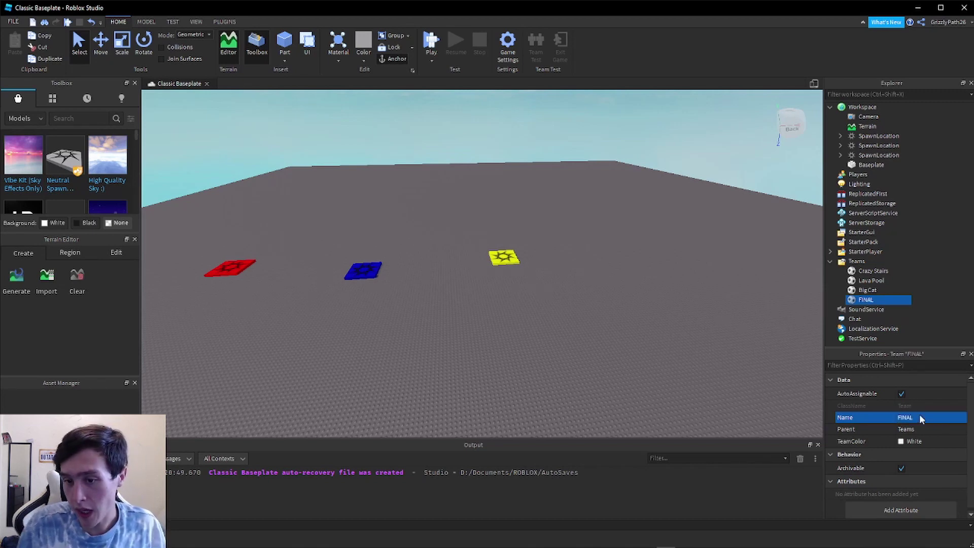
{"action": "left_click", "coordinate": [919, 441]}
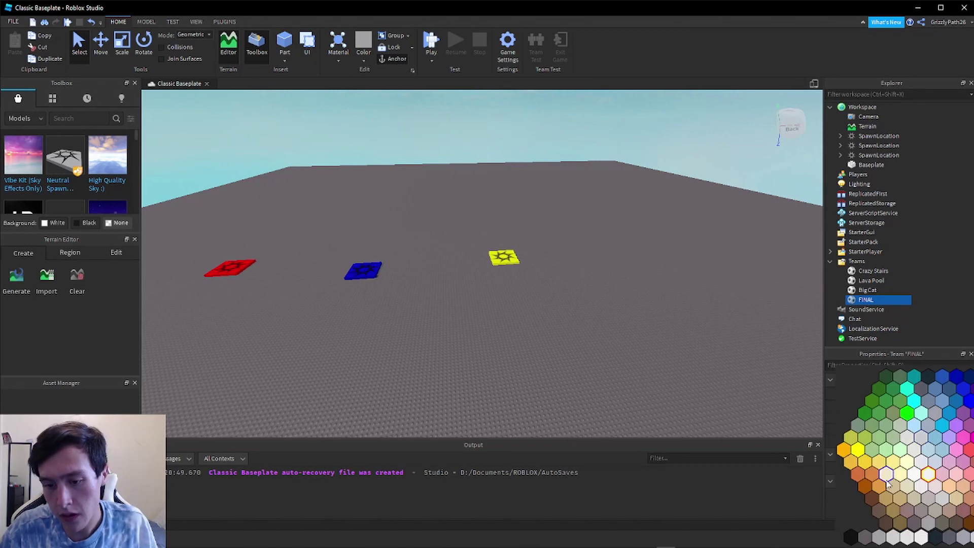
{"action": "left_click", "coordinate": [886, 523]}
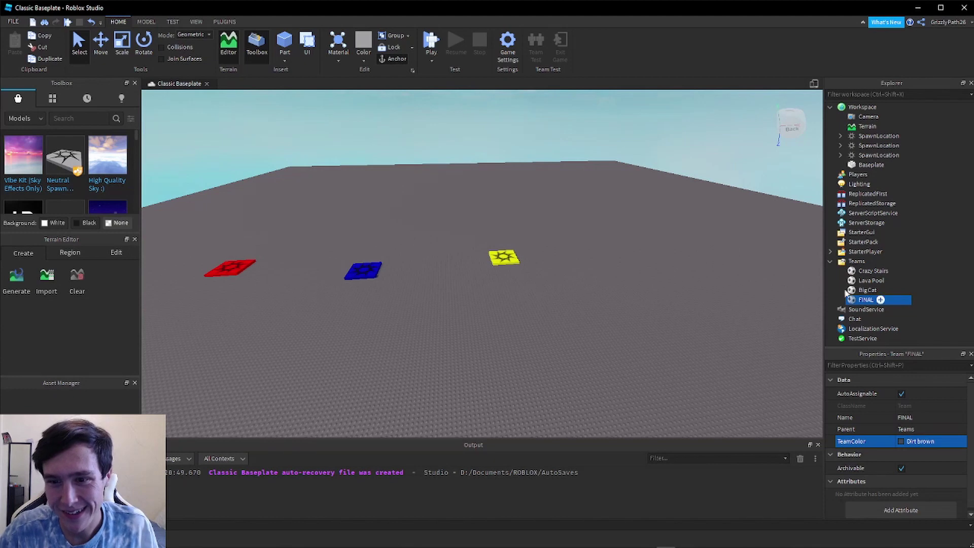
Add a new spawn location and move it past the yellow pad.
{"action": "left_click", "coordinate": [147, 22]}
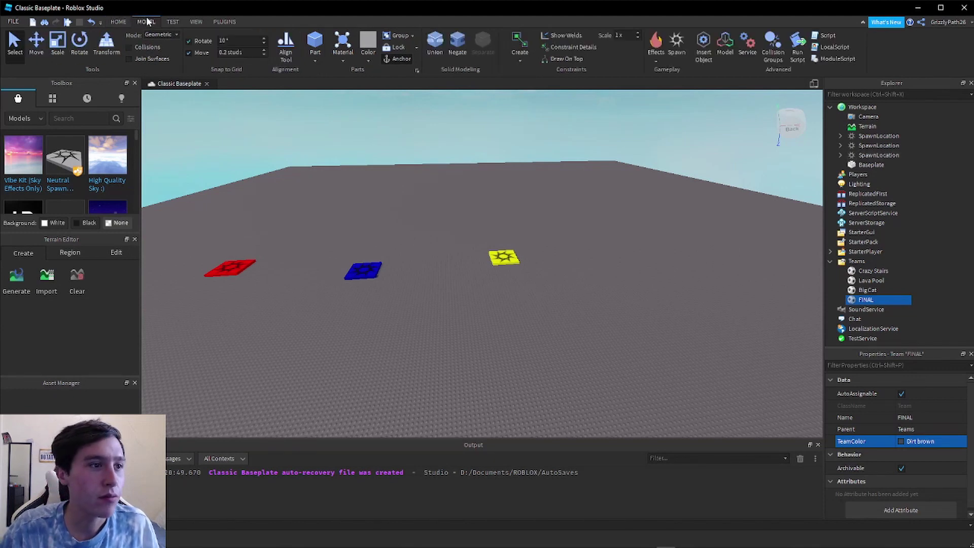
{"action": "right_click_drag", "start_coordinate": [693, 202], "coordinate": [689, 206]}
{"action": "left_click", "coordinate": [676, 51]}
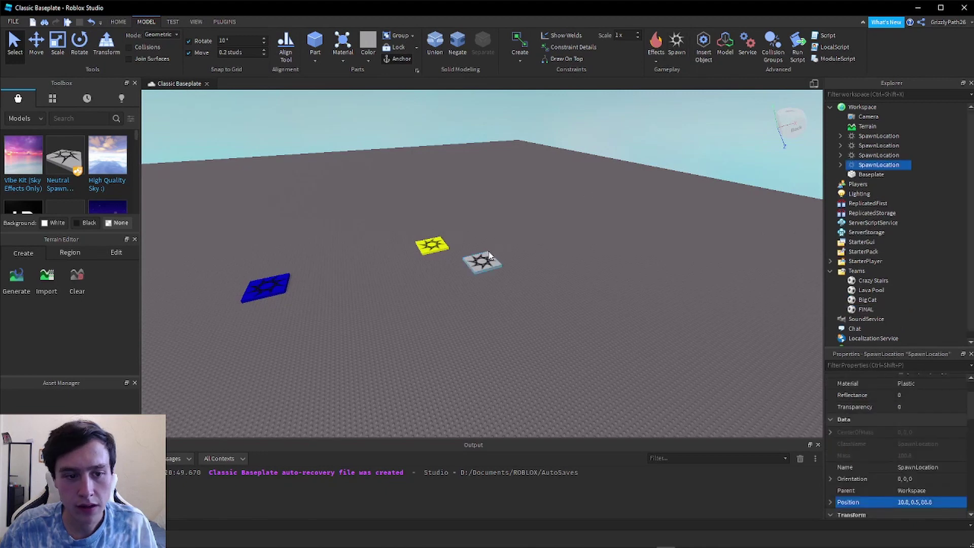
{"action": "left_click_drag", "start_coordinate": [485, 255], "coordinate": [514, 222]}
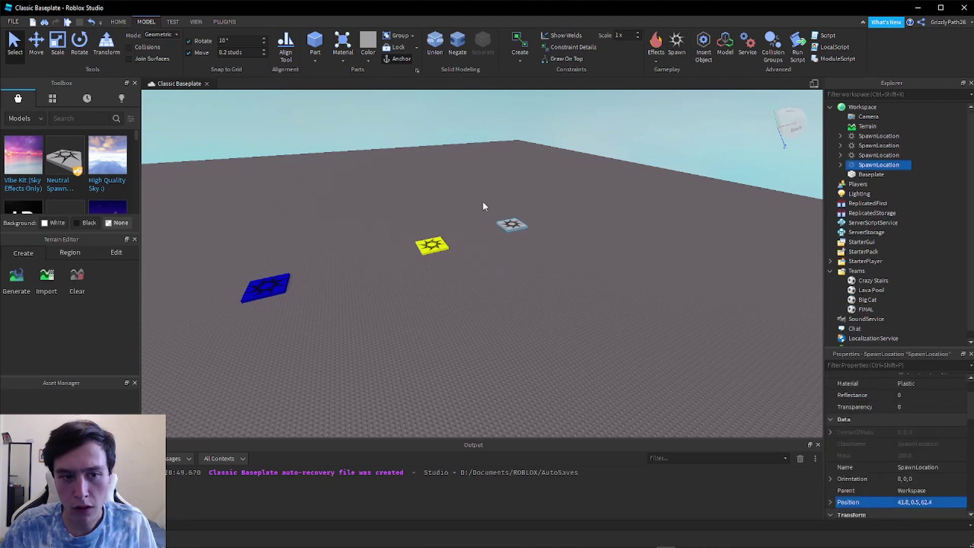
Enable team change, turn Neutral off, and set the new spawn's TeamColor and BrickColor to Dirt brown.
{"action": "scroll", "coordinate": [934, 450], "scroll_direction": "down", "scroll_amount": 7}
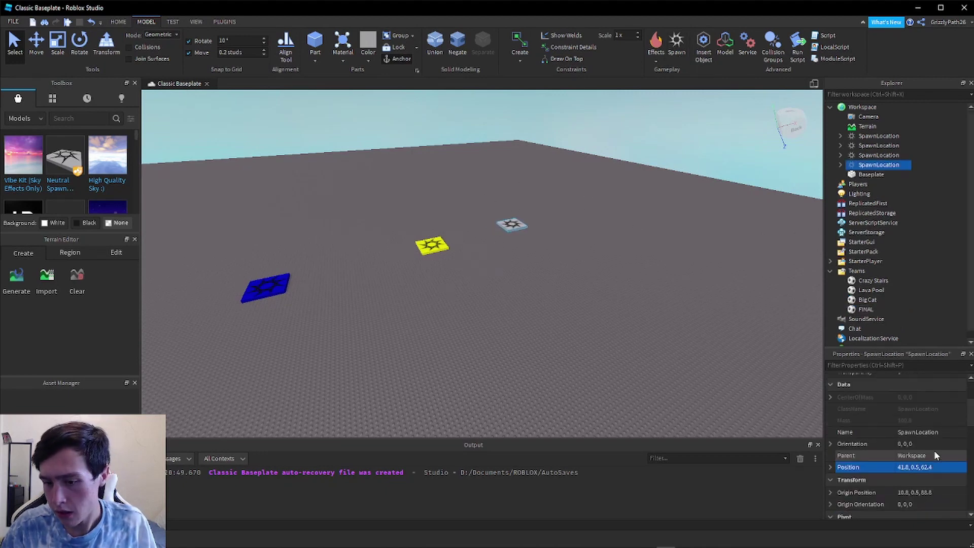
{"action": "scroll", "coordinate": [929, 453], "scroll_direction": "down", "scroll_amount": 1}
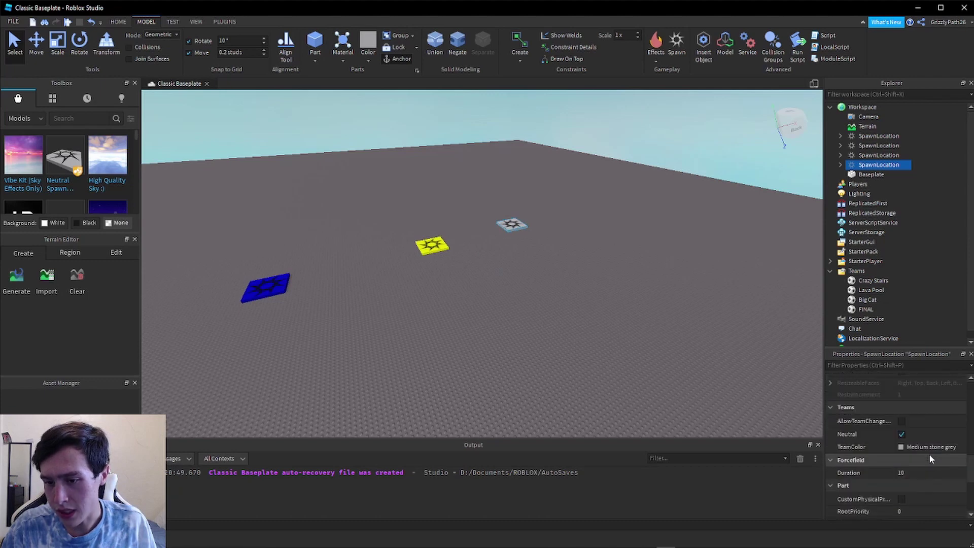
{"action": "left_click", "coordinate": [896, 421]}
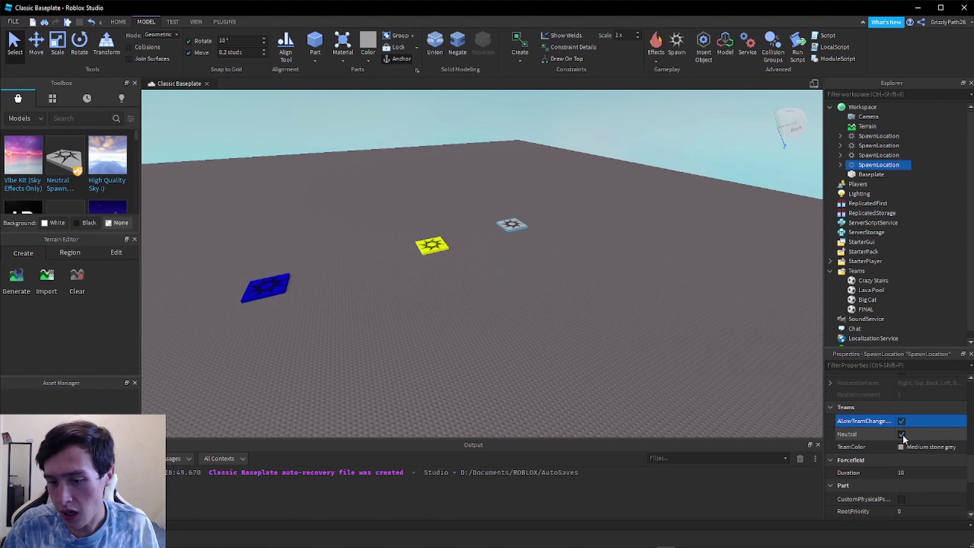
{"action": "left_click", "coordinate": [902, 434]}
{"action": "left_click", "coordinate": [900, 446]}
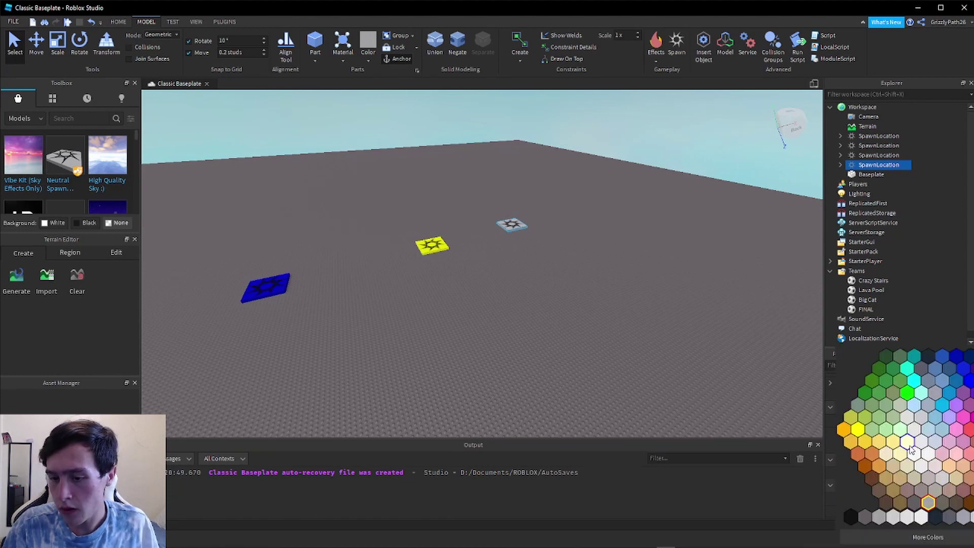
{"action": "left_click", "coordinate": [885, 503]}
{"action": "scroll", "coordinate": [857, 444], "scroll_direction": "up", "scroll_amount": 5}
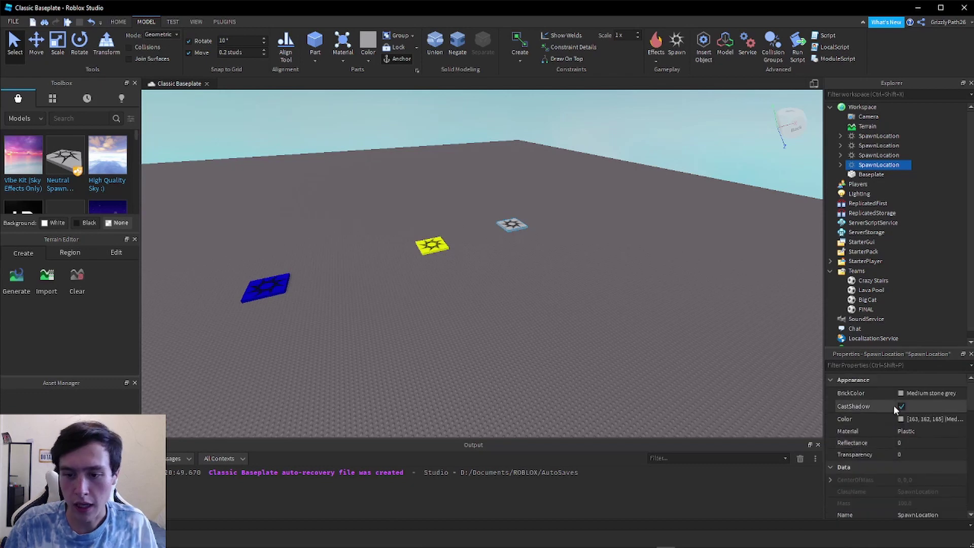
{"action": "left_click", "coordinate": [901, 393]}
{"action": "left_click", "coordinate": [886, 503]}
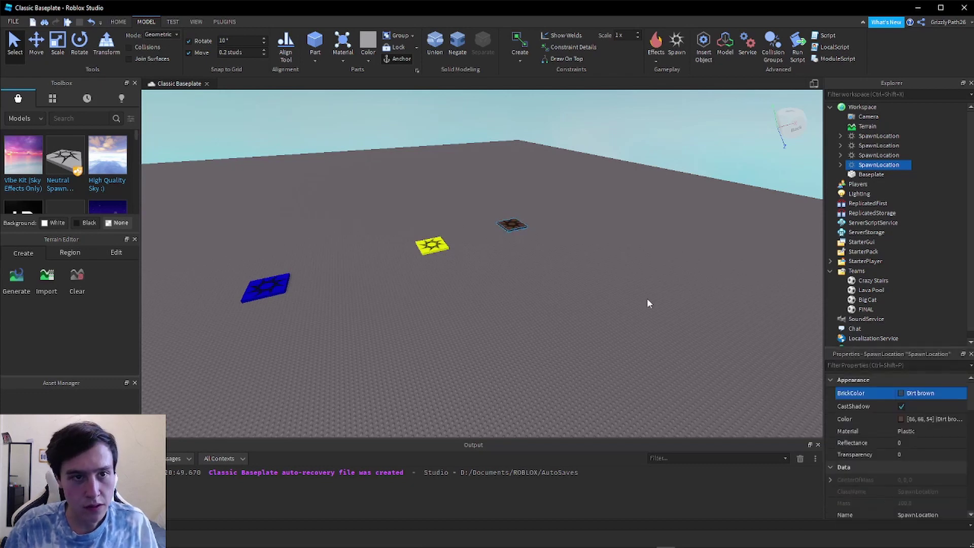
Start a play test from the HOME tools and swing the camera around the character.
{"action": "left_click", "coordinate": [122, 22]}
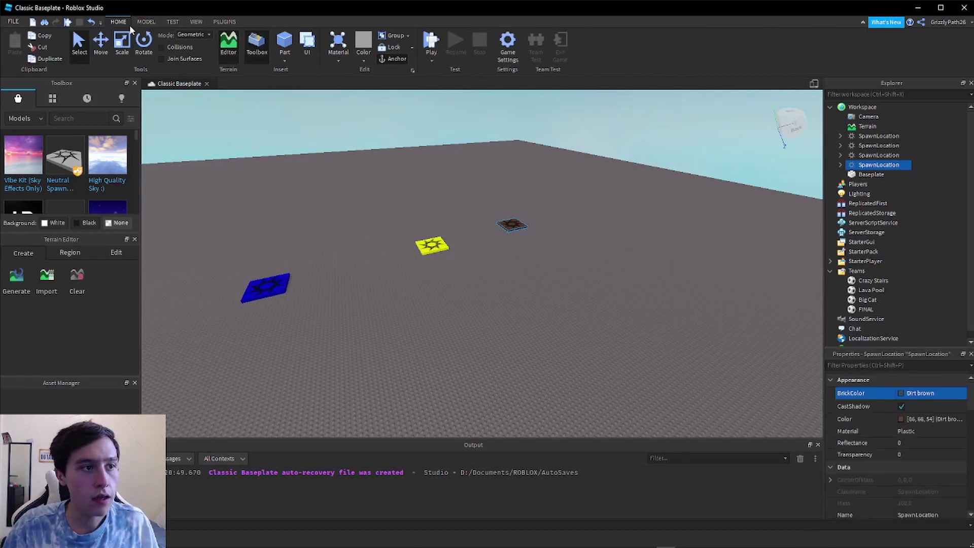
{"action": "left_click", "coordinate": [430, 42]}
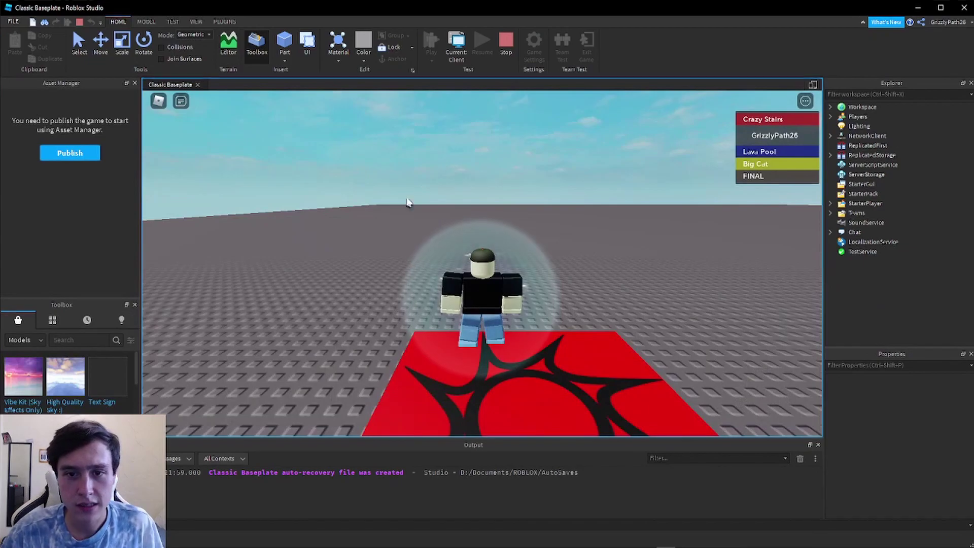
{"action": "right_click_drag", "start_coordinate": [407, 203], "coordinate": [412, 211]}
Walk the character over the blue, yellow and brown FINAL pads, then stop the play test.
{"action": "key", "text": "w"}
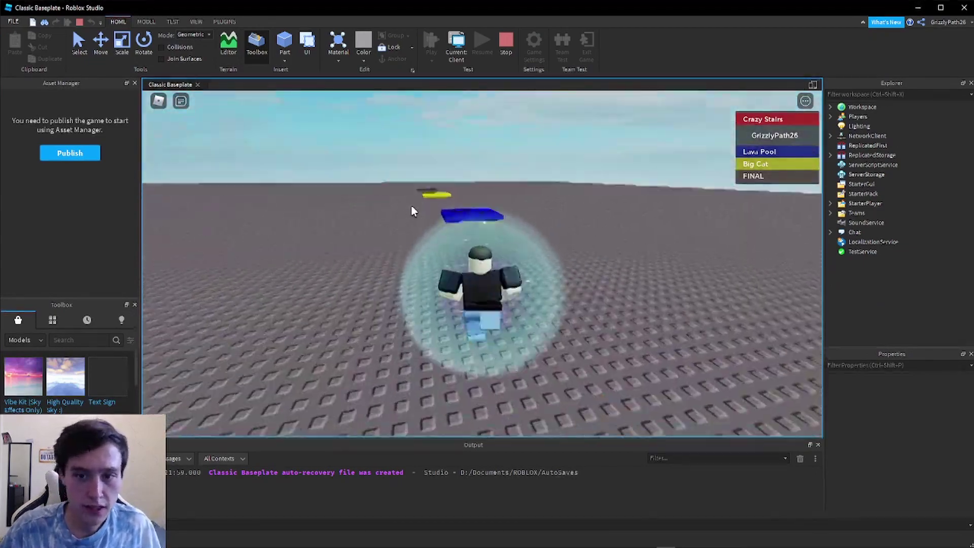
{"action": "key", "text": "w"}
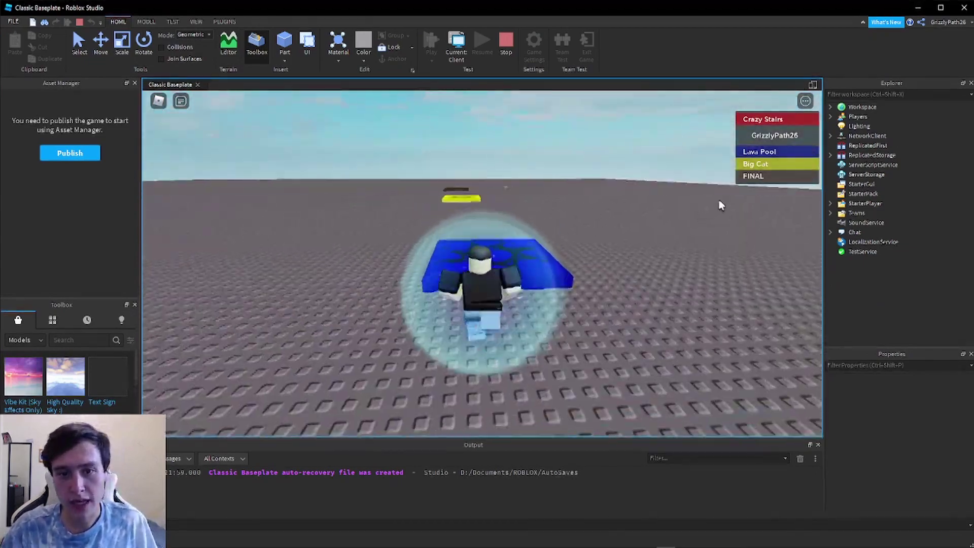
{"action": "key", "text": "w"}
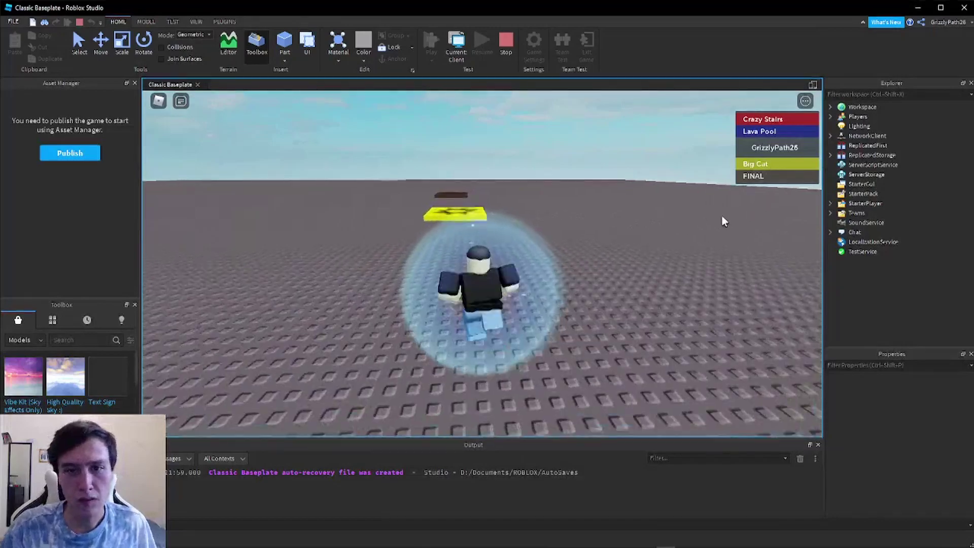
{"action": "key", "text": "w"}
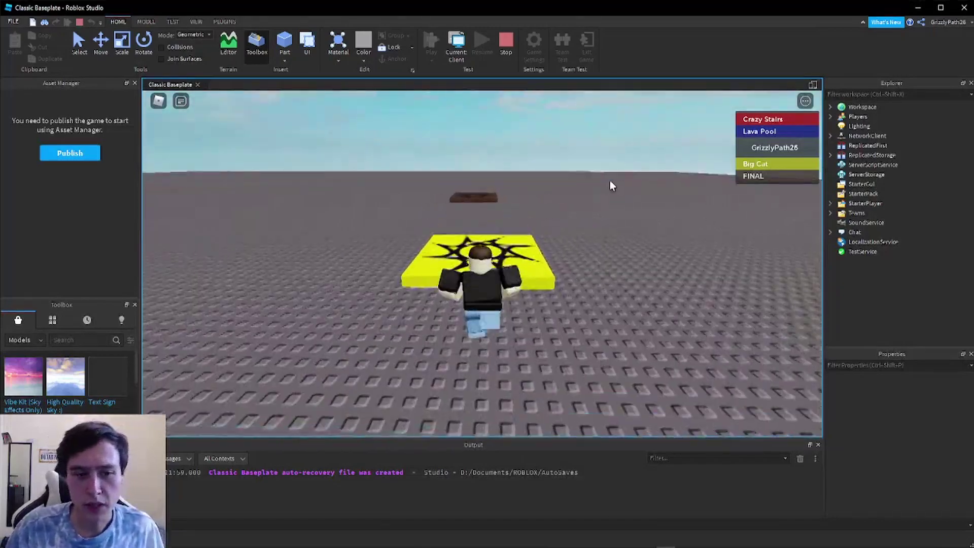
{"action": "key", "text": "w"}
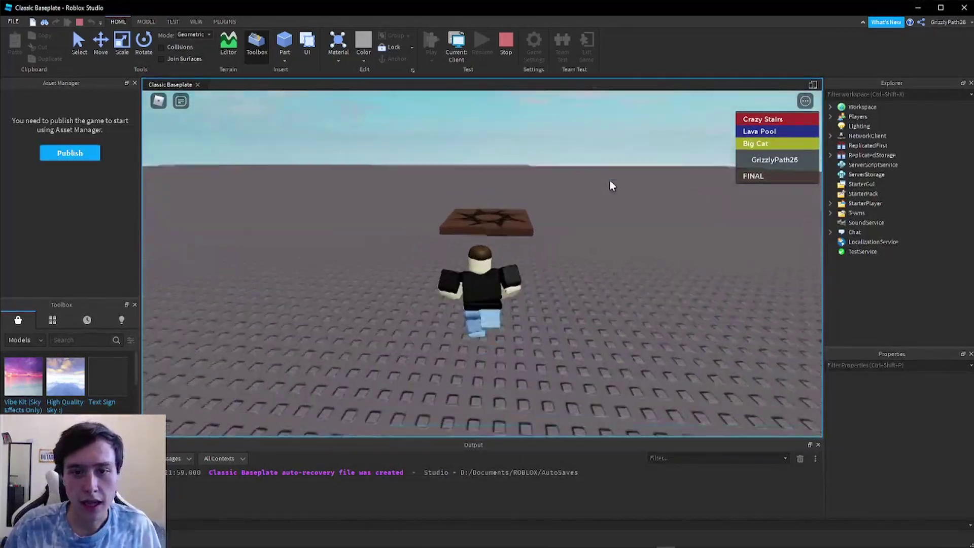
{"action": "key", "text": "w"}
{"action": "key", "text": "a"}
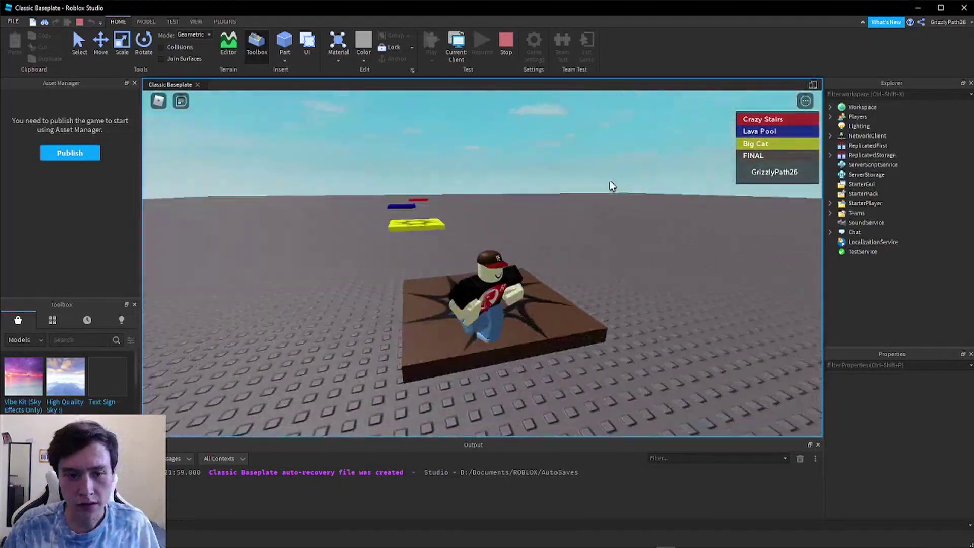
{"action": "key", "text": "s"}
{"action": "left_click", "coordinate": [507, 51]}
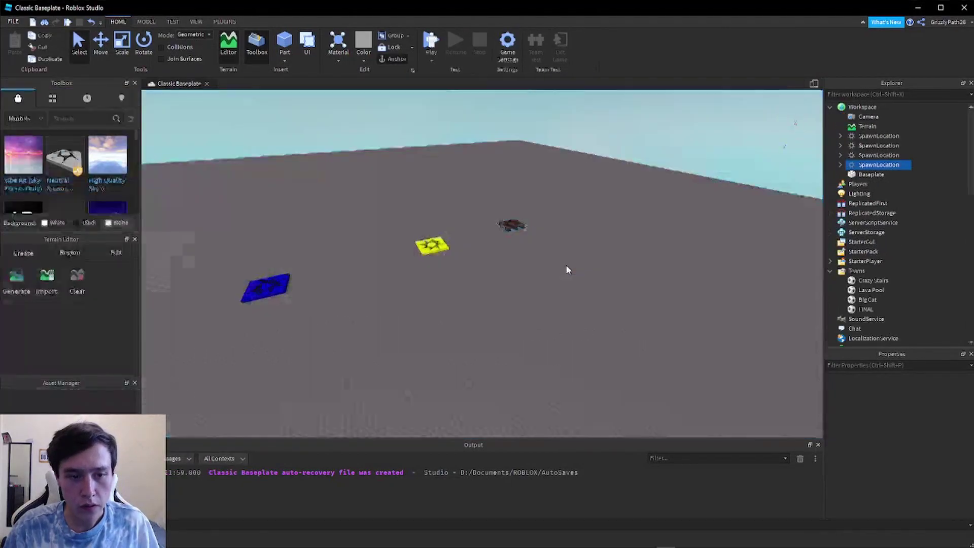
{"action": "scroll", "coordinate": [588, 270], "scroll_direction": "down", "scroll_amount": 1}
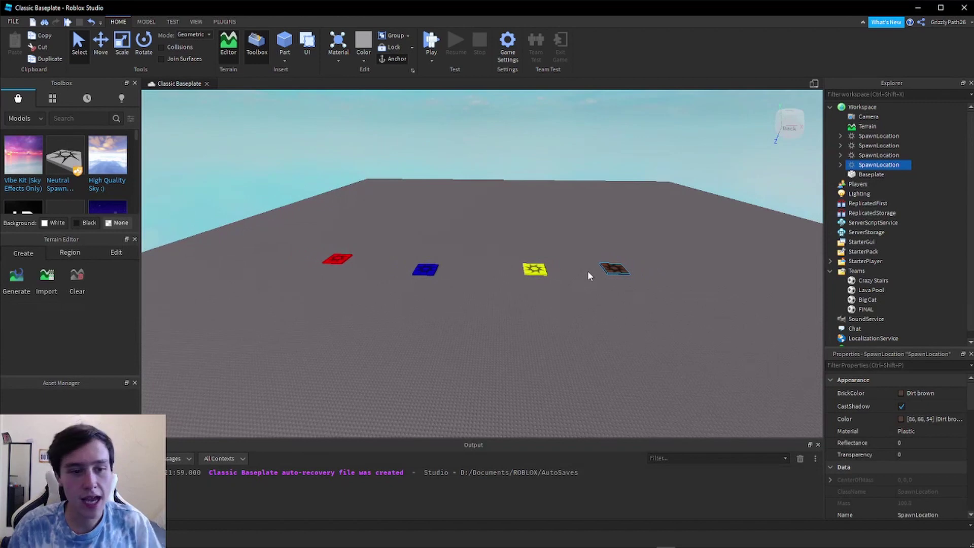